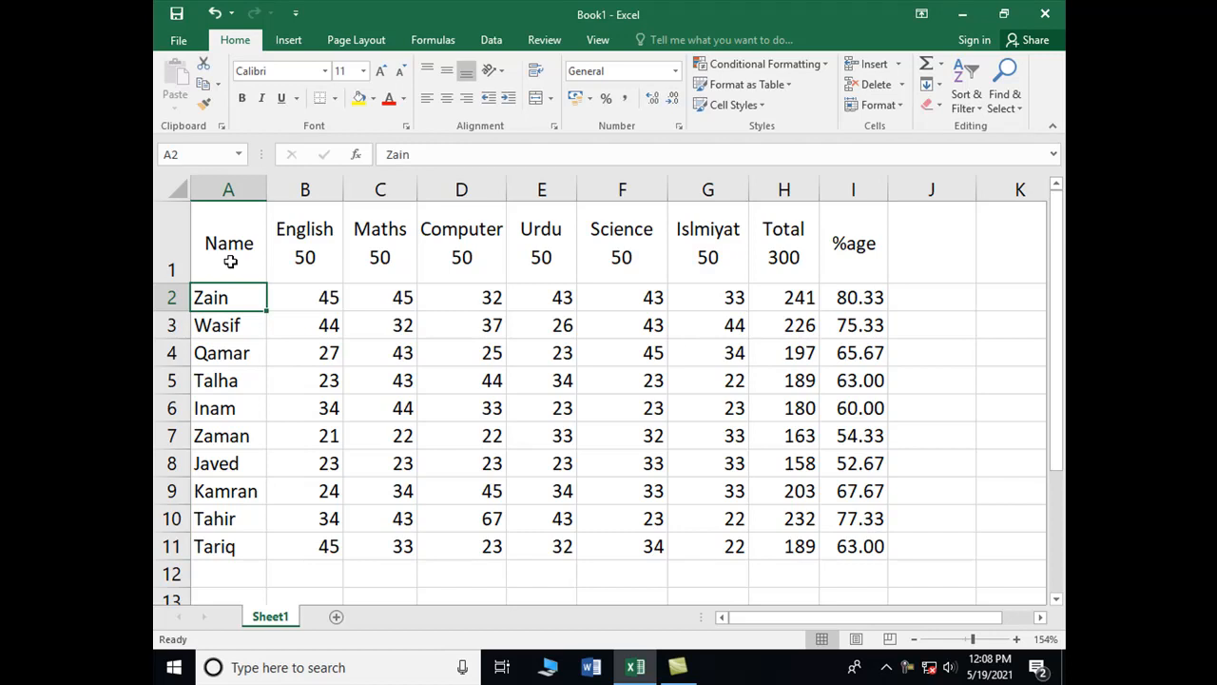
Turn on AutoFilter for the marks table's header row and make header row 1 shorter
{"action": "left_click", "coordinate": [230, 261]}
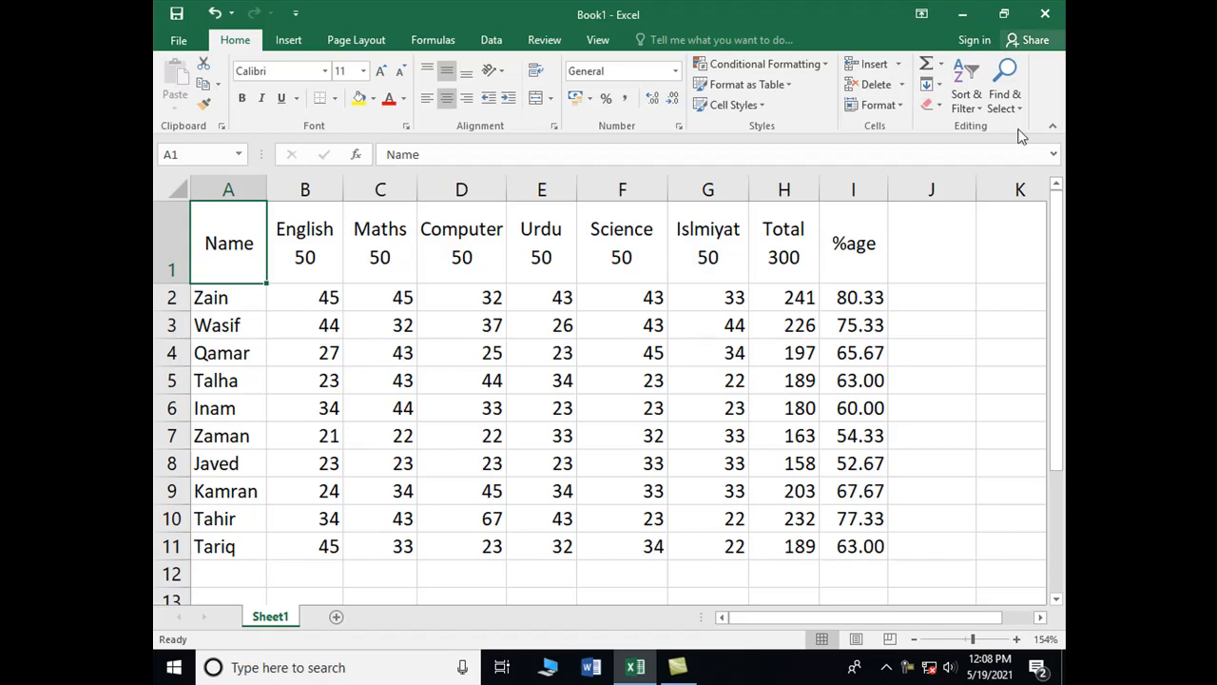
{"action": "left_click", "coordinate": [966, 100]}
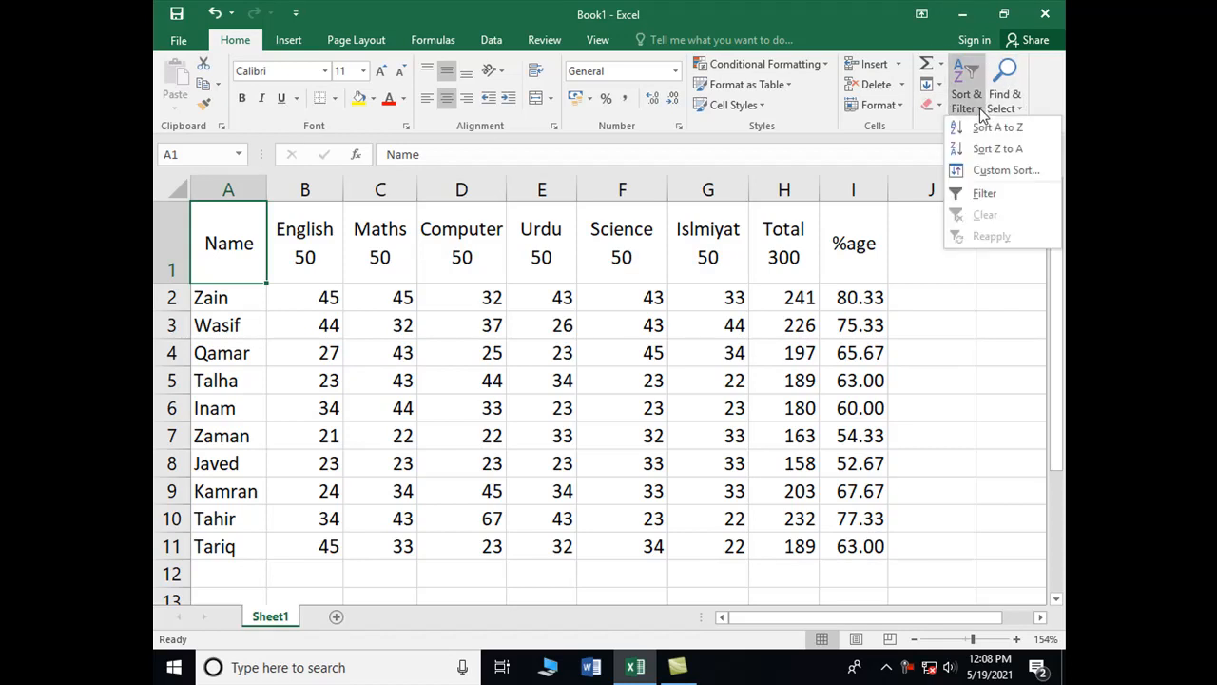
{"action": "left_click", "coordinate": [984, 203]}
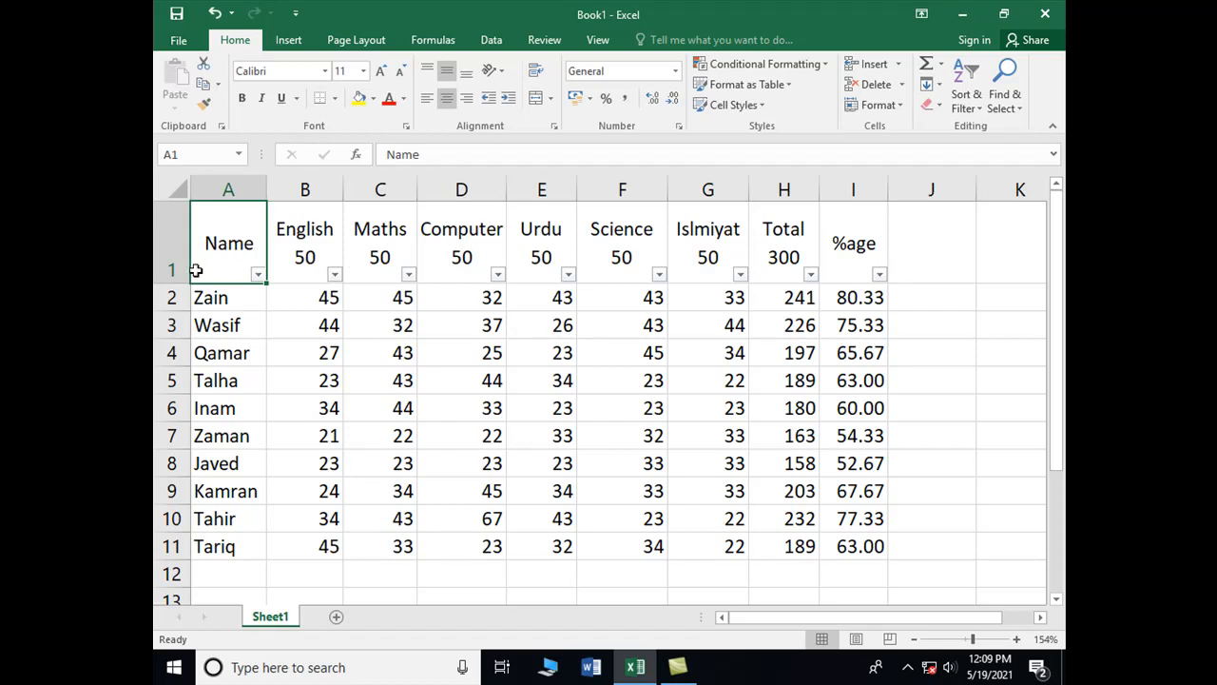
{"action": "left_click_drag", "start_coordinate": [171, 283], "coordinate": [174, 268]}
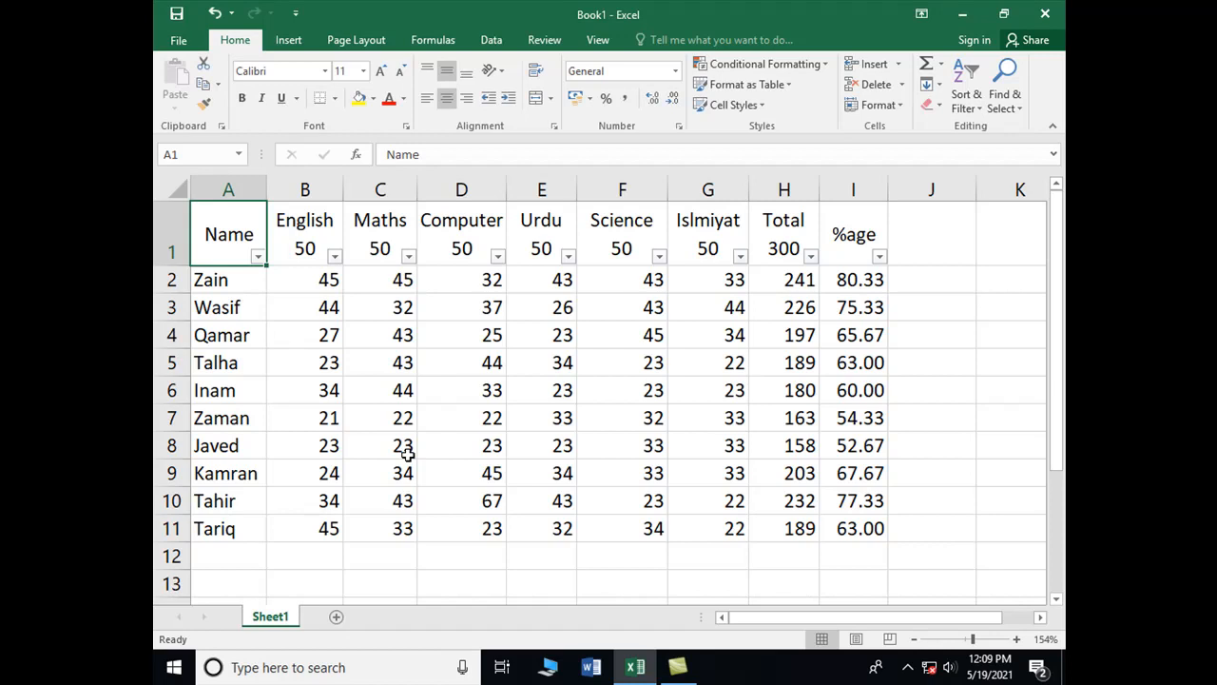
Filter the Name column so only Inam's row is shown
{"action": "left_click", "coordinate": [257, 259]}
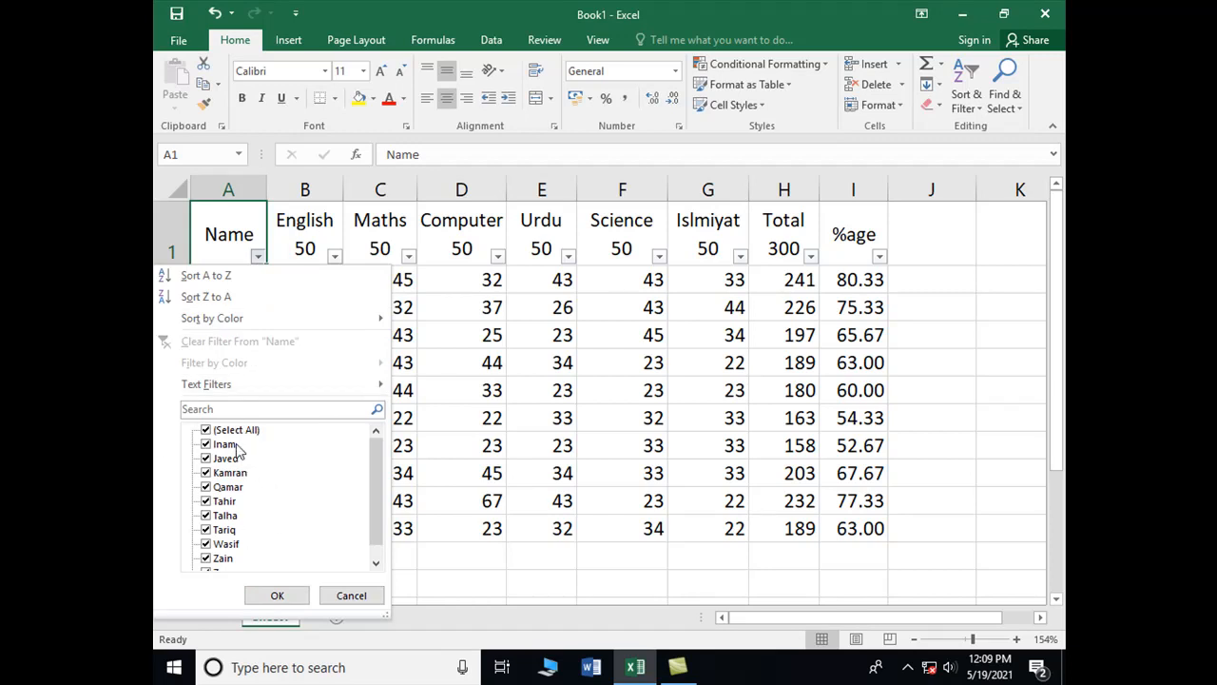
{"action": "left_click_drag", "start_coordinate": [374, 480], "coordinate": [383, 471]}
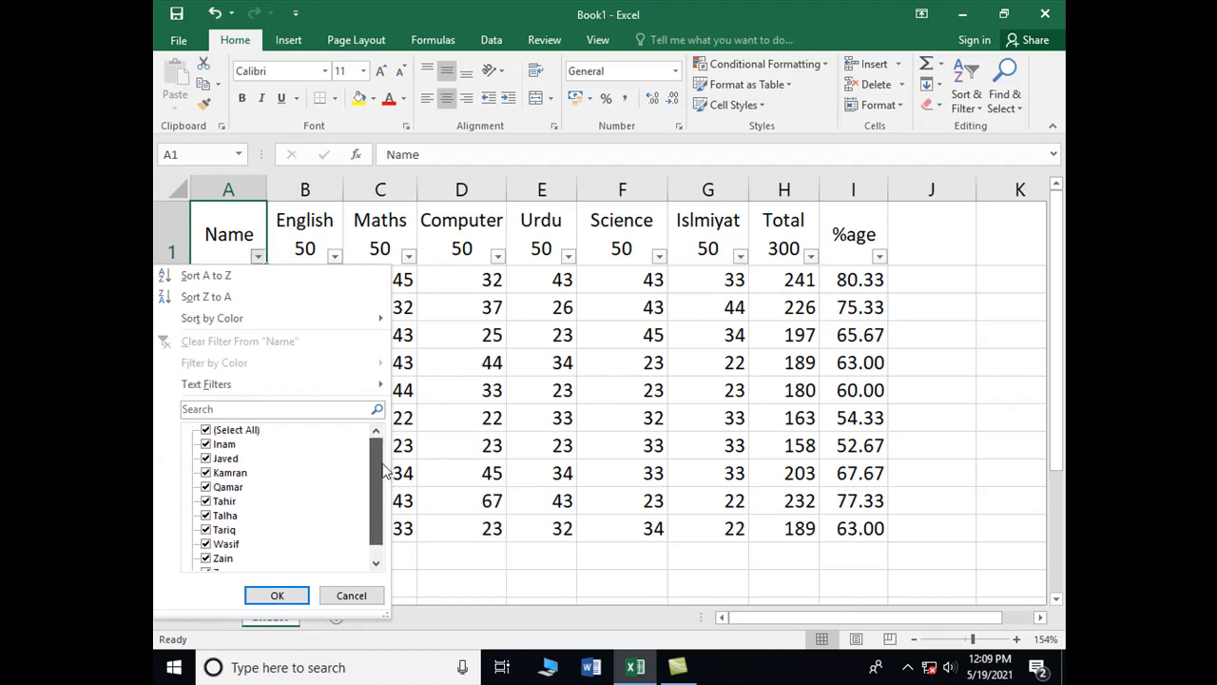
{"action": "left_click", "coordinate": [205, 430]}
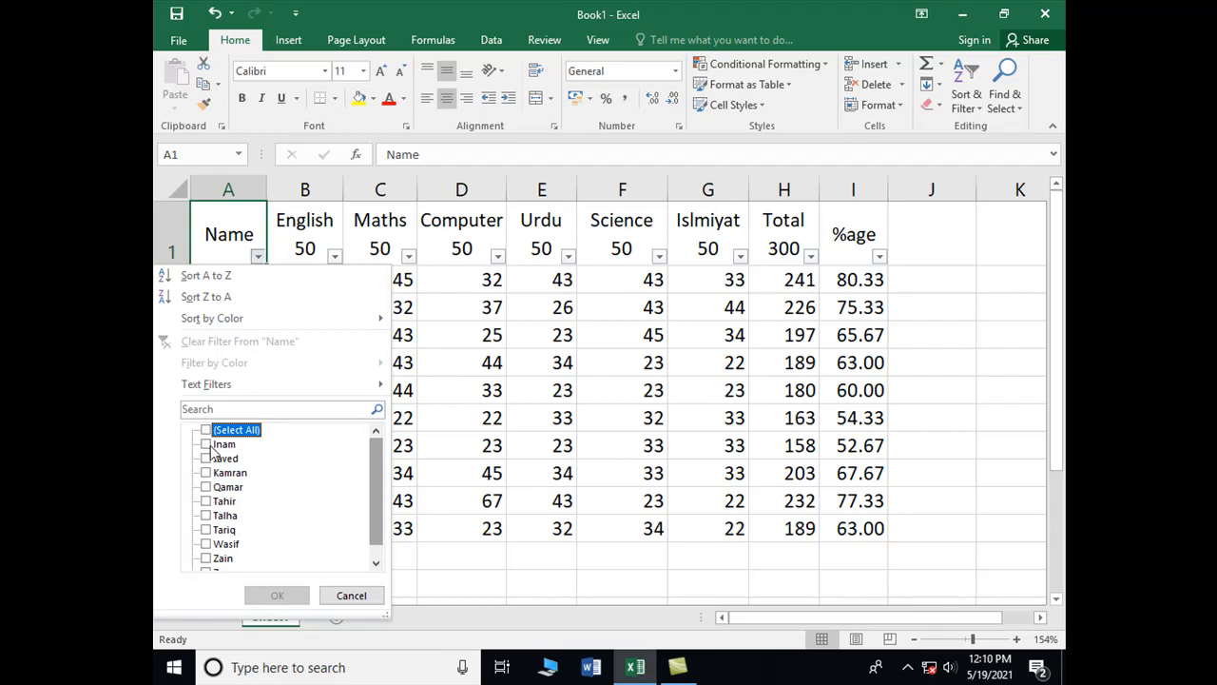
{"action": "left_click", "coordinate": [207, 445]}
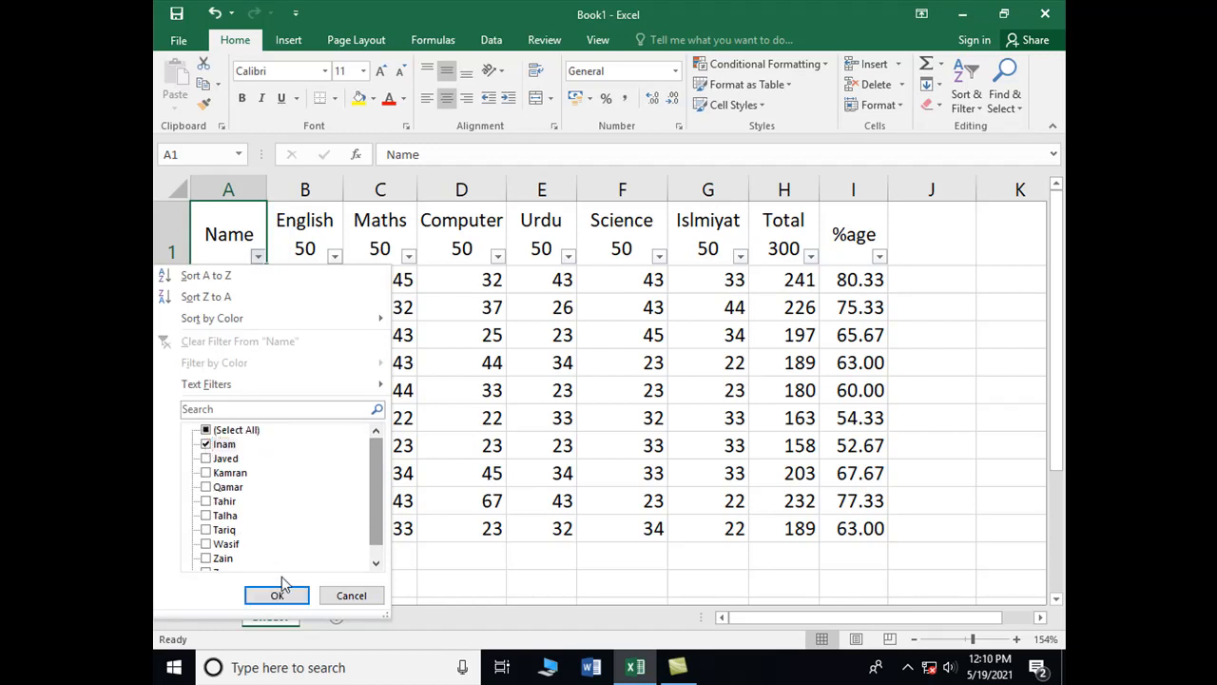
{"action": "left_click", "coordinate": [277, 595]}
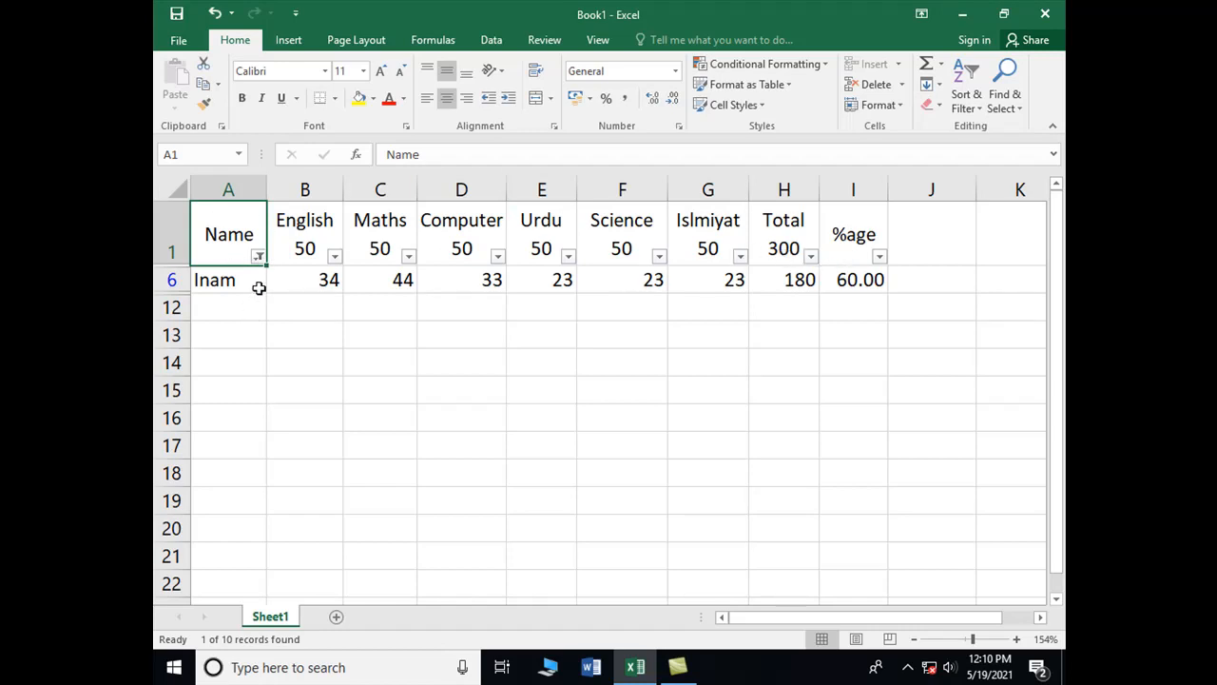
Clear the Name filter by re-ticking all names so every student shows
{"action": "left_click", "coordinate": [258, 258]}
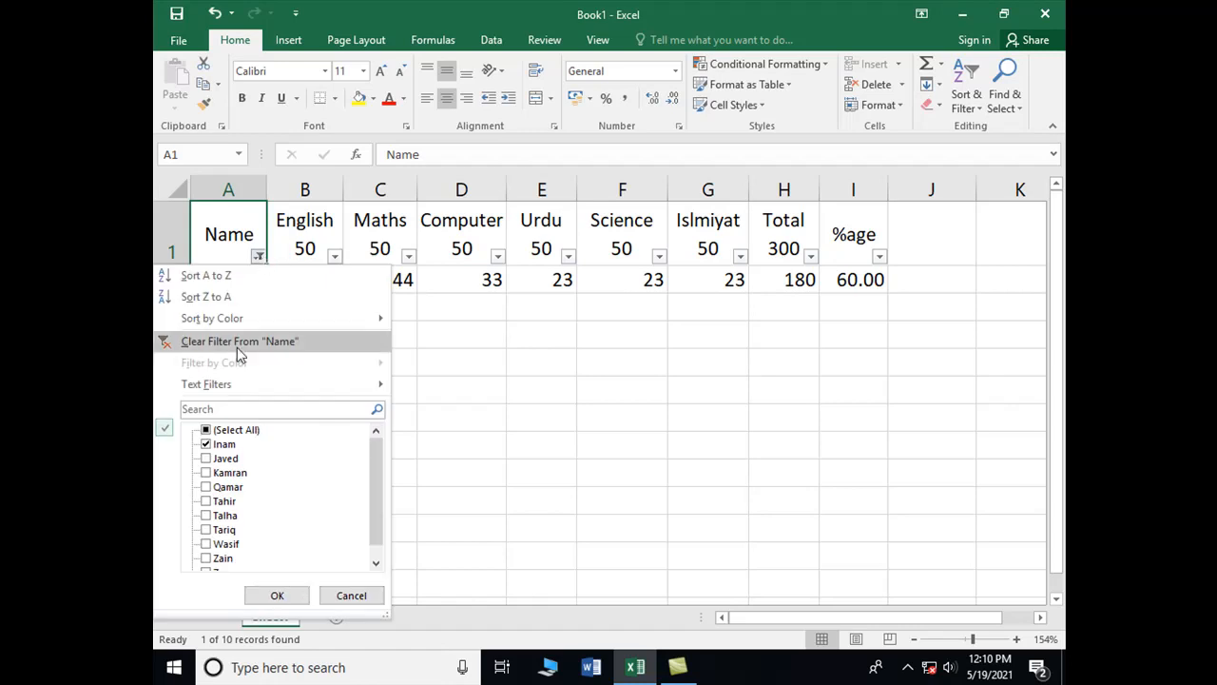
{"action": "left_click", "coordinate": [226, 435]}
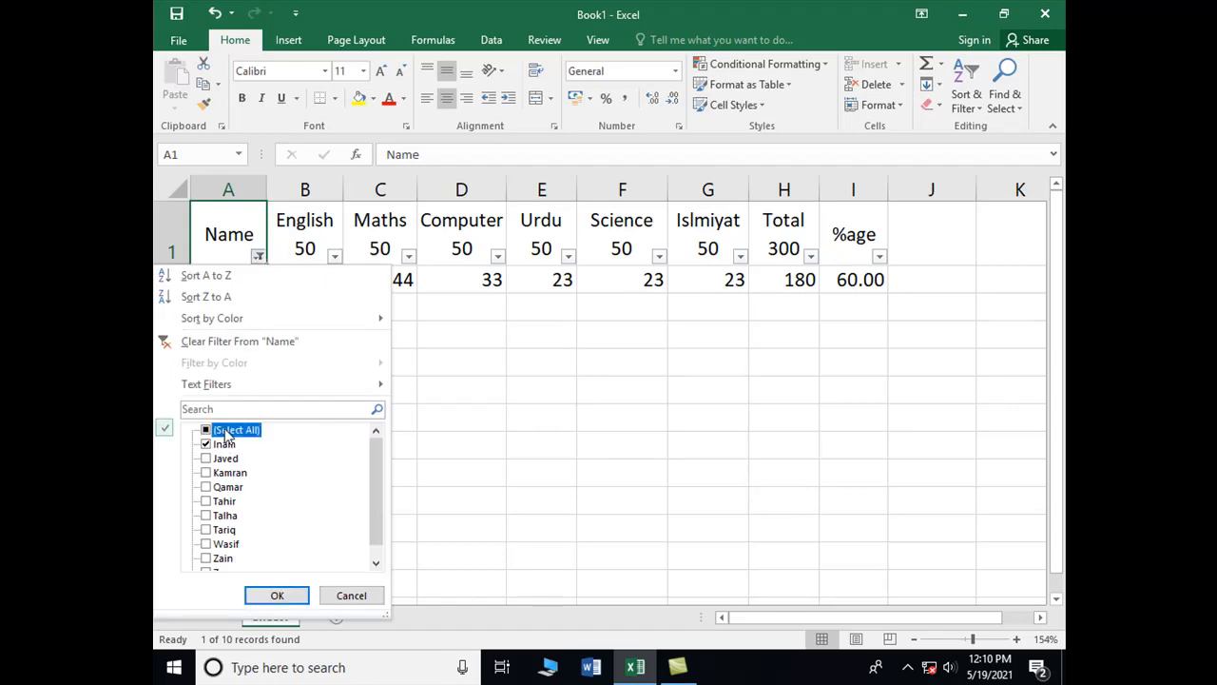
{"action": "left_click", "coordinate": [276, 595]}
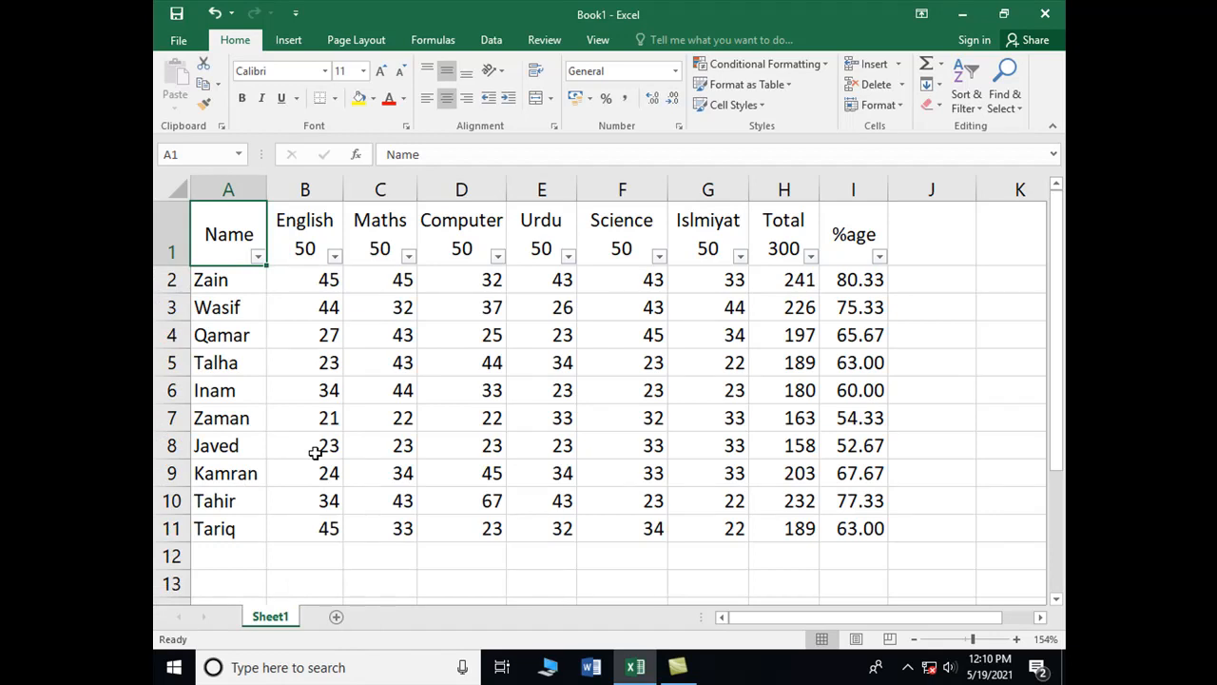
Filter the Name column to show only Tahir
{"action": "left_click", "coordinate": [259, 260]}
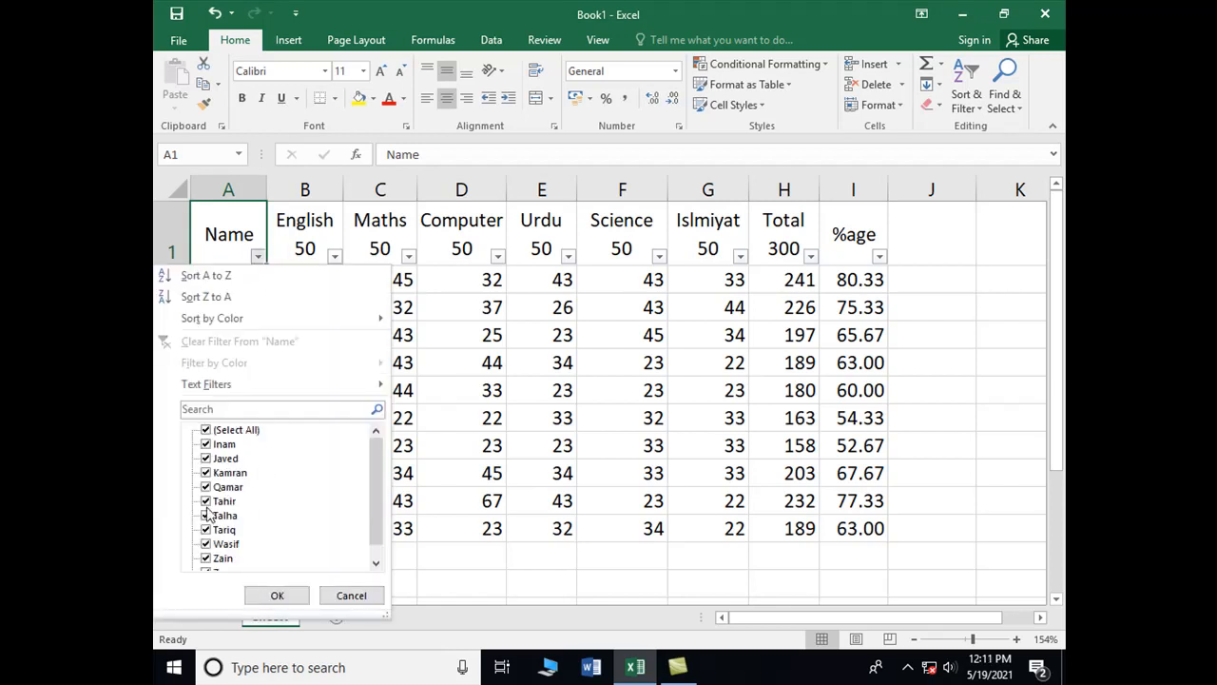
{"action": "left_click", "coordinate": [208, 430]}
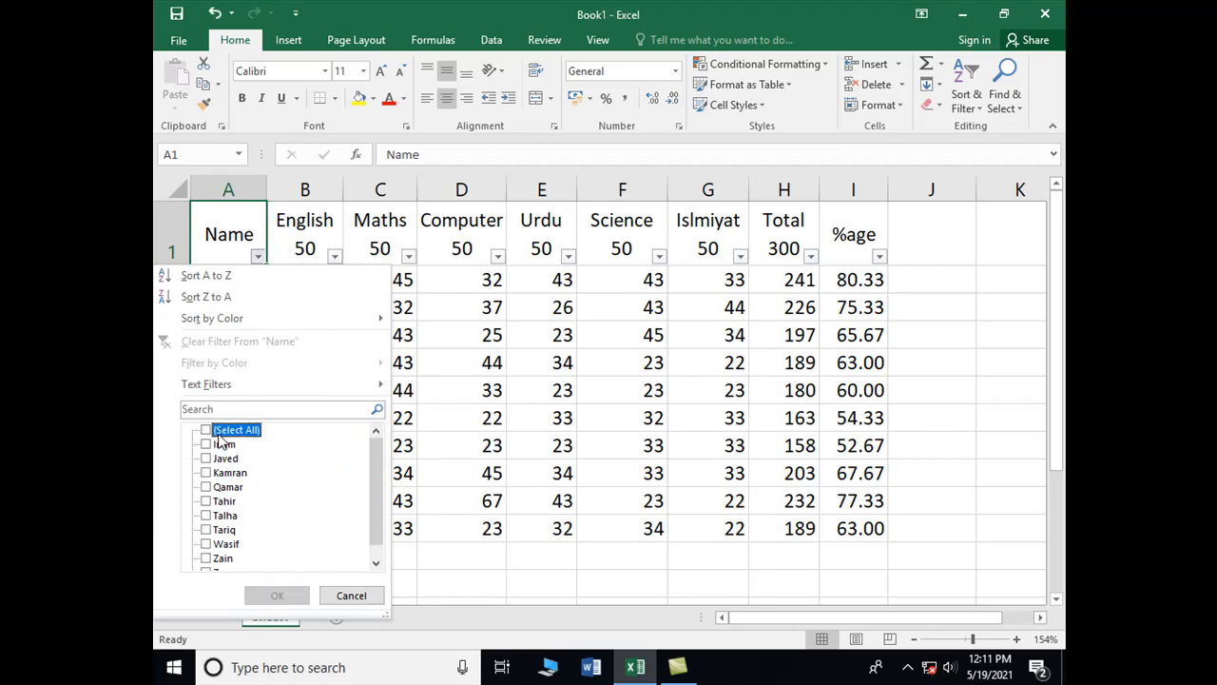
{"action": "left_click", "coordinate": [205, 501]}
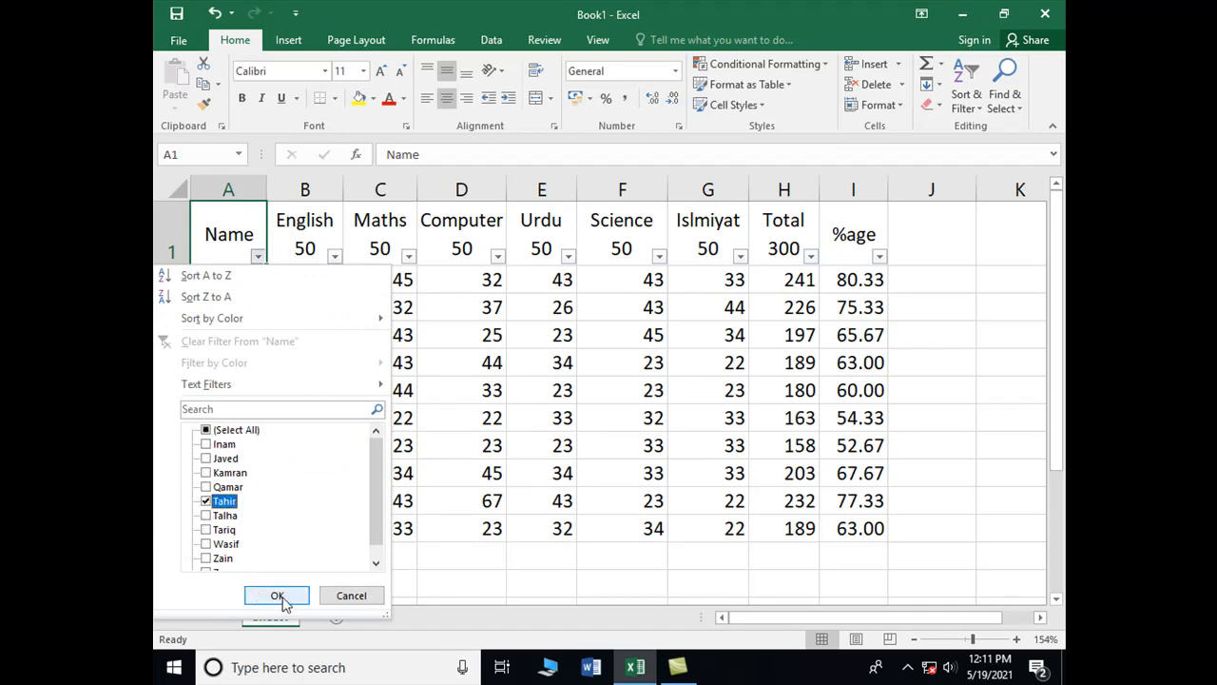
{"action": "left_click", "coordinate": [277, 596]}
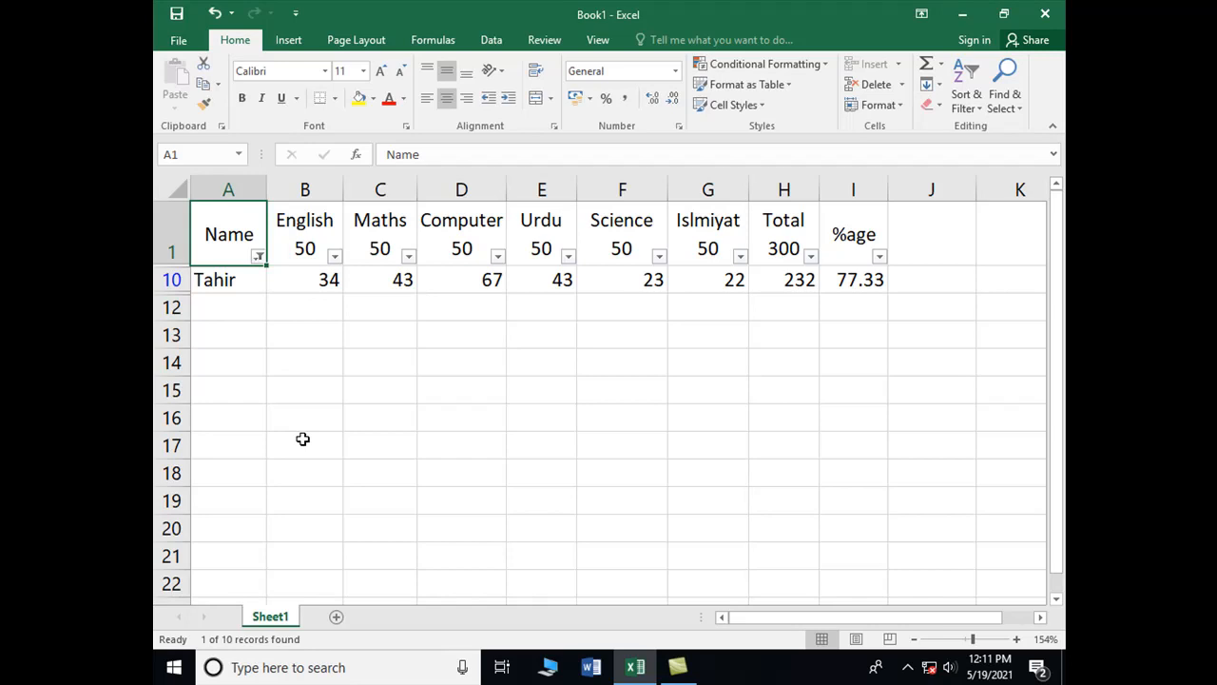
Switch the Name filter from Tahir to Talha, then re-tick every name in the list
{"action": "left_click", "coordinate": [258, 256]}
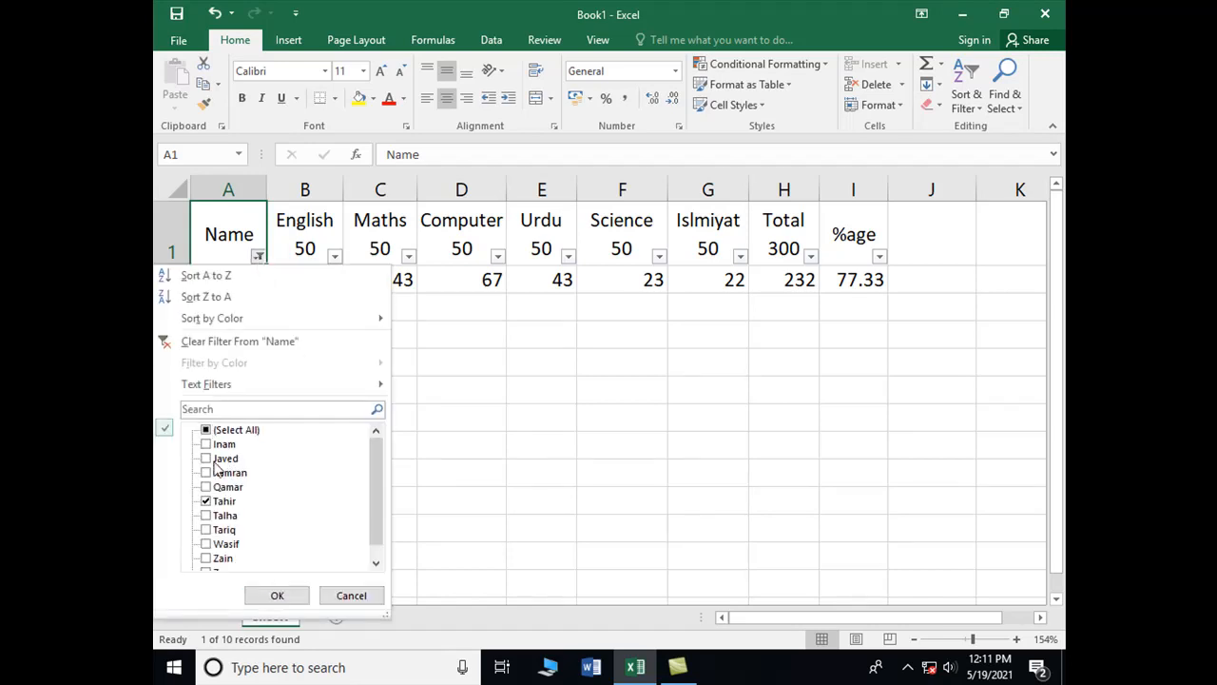
{"action": "left_click", "coordinate": [206, 502]}
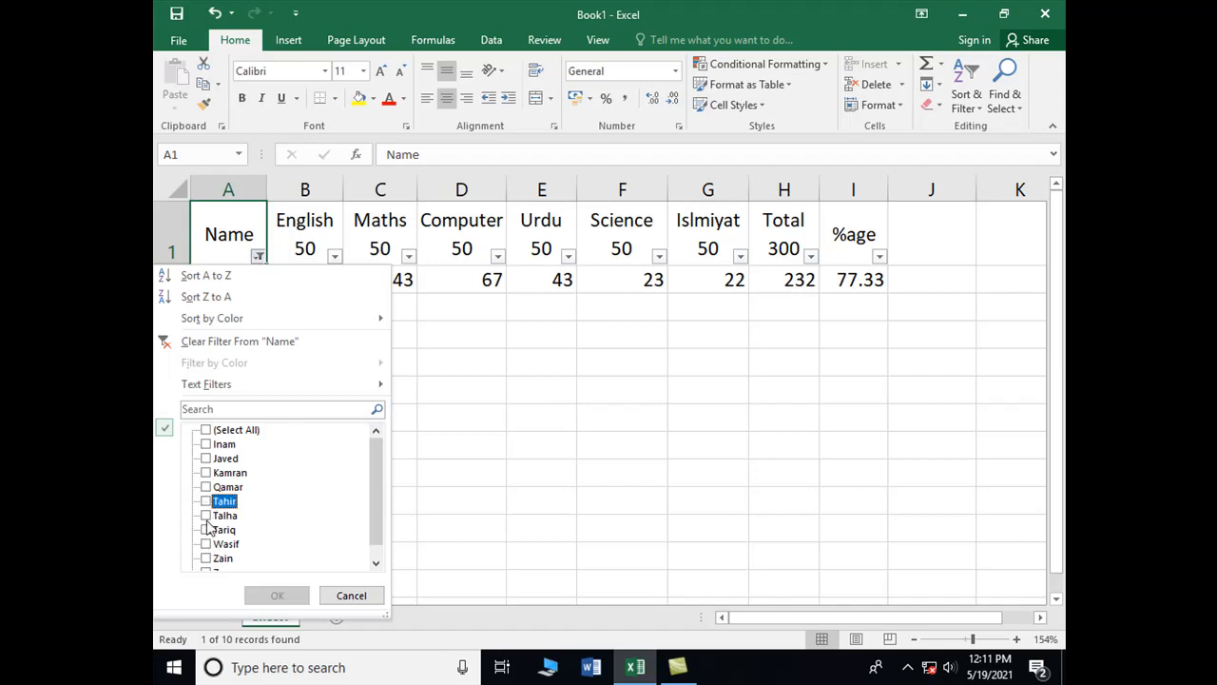
{"action": "left_click", "coordinate": [206, 516]}
{"action": "left_click", "coordinate": [275, 595]}
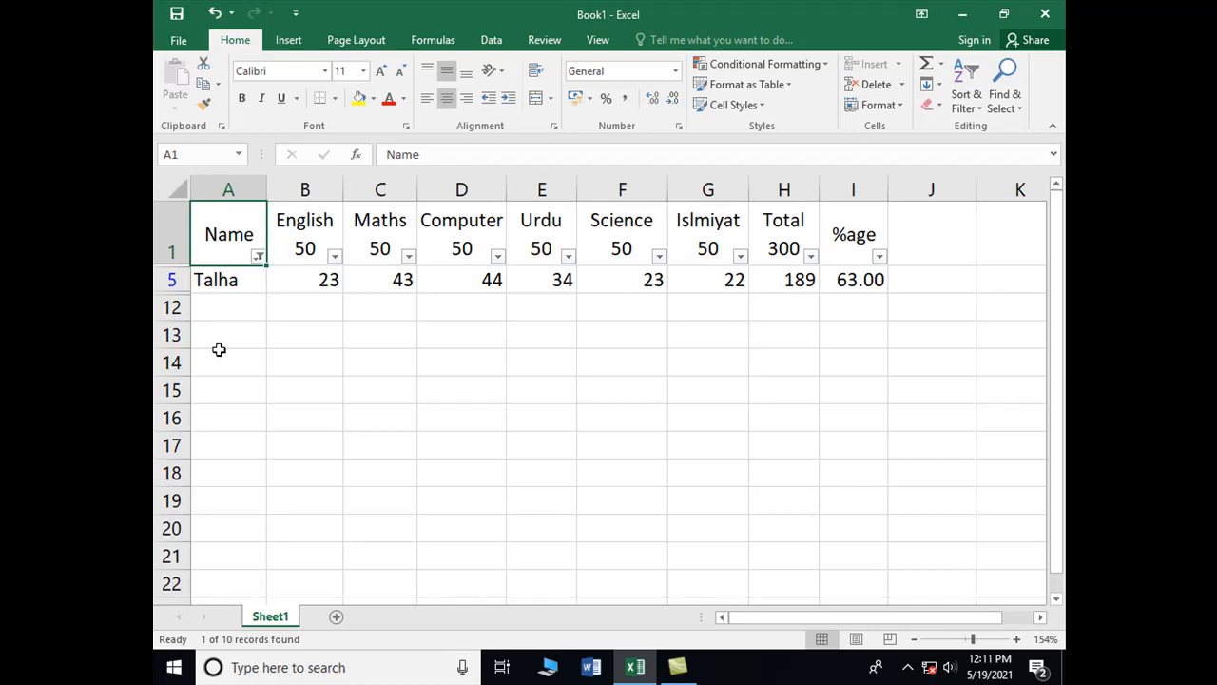
{"action": "left_click", "coordinate": [257, 257]}
{"action": "left_click", "coordinate": [218, 434]}
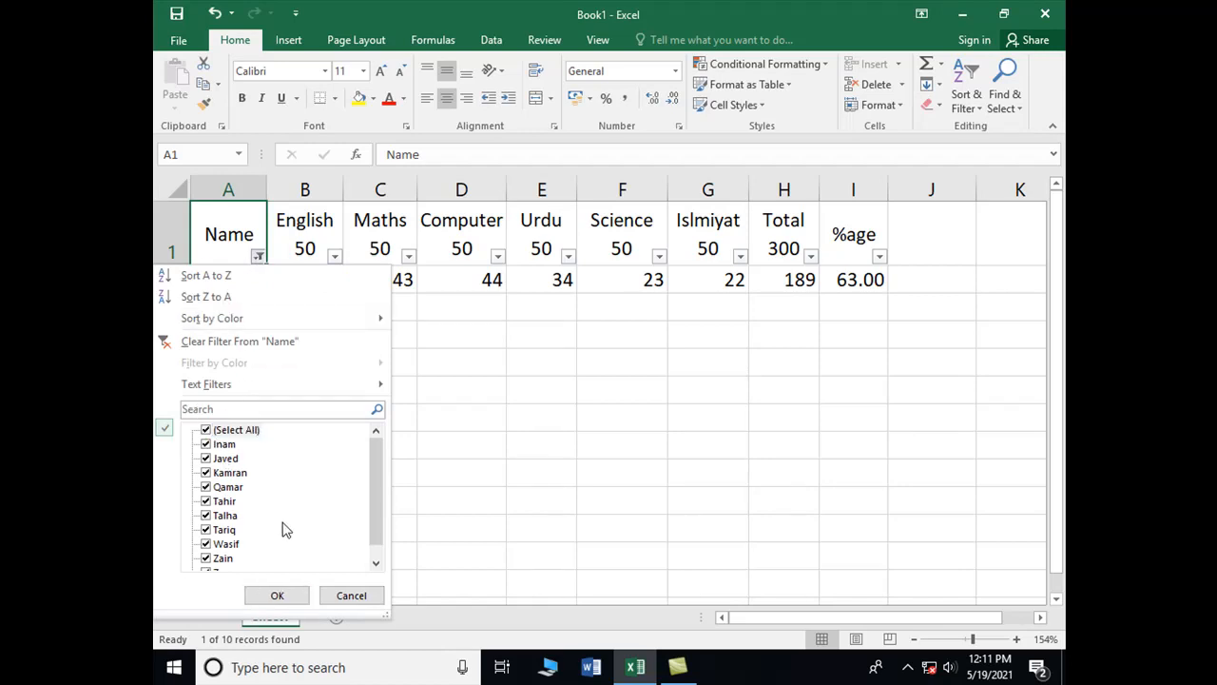
Apply a Name 'Begins With' text filter of T, showing Talha, Tahir and Tariq
{"action": "mouse_move", "coordinate": [211, 392]}
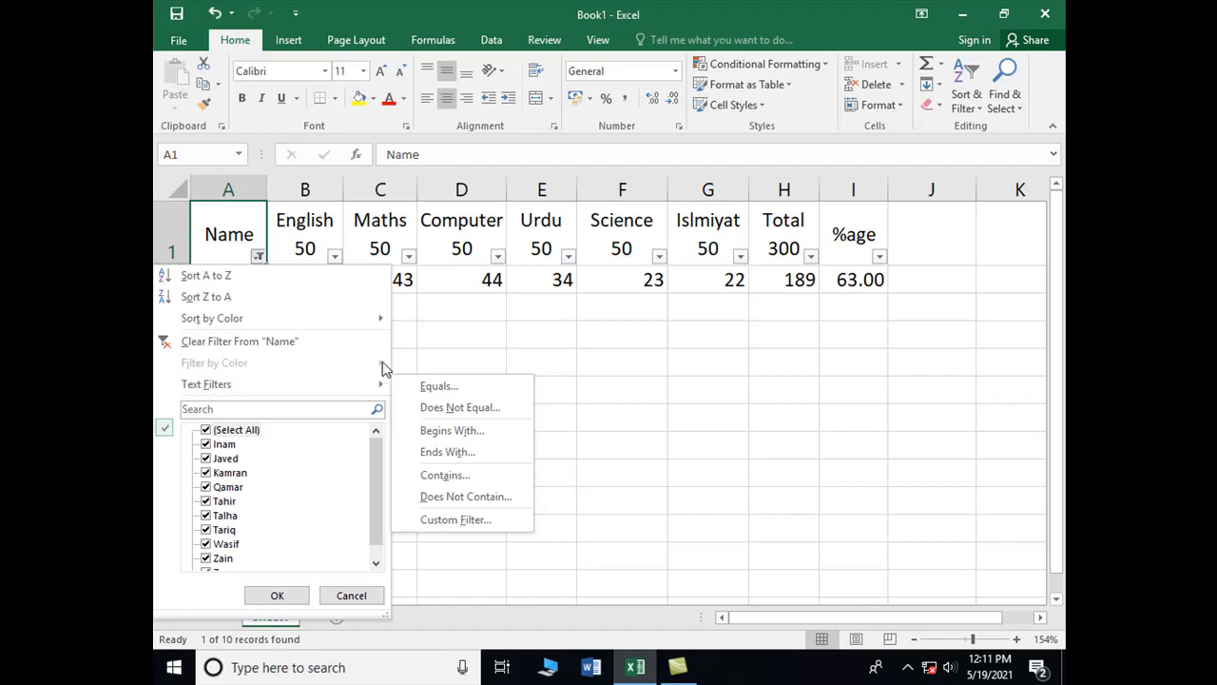
{"action": "left_click", "coordinate": [455, 436]}
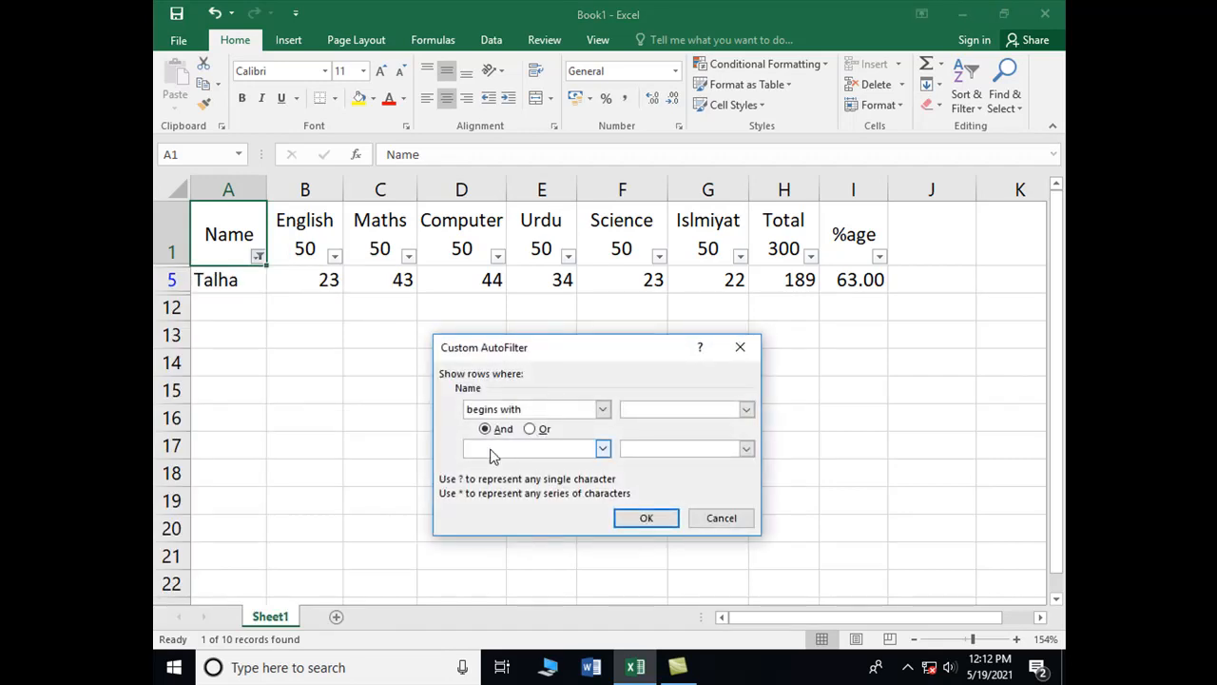
{"action": "type", "text": "T"}
{"action": "left_click", "coordinate": [650, 523]}
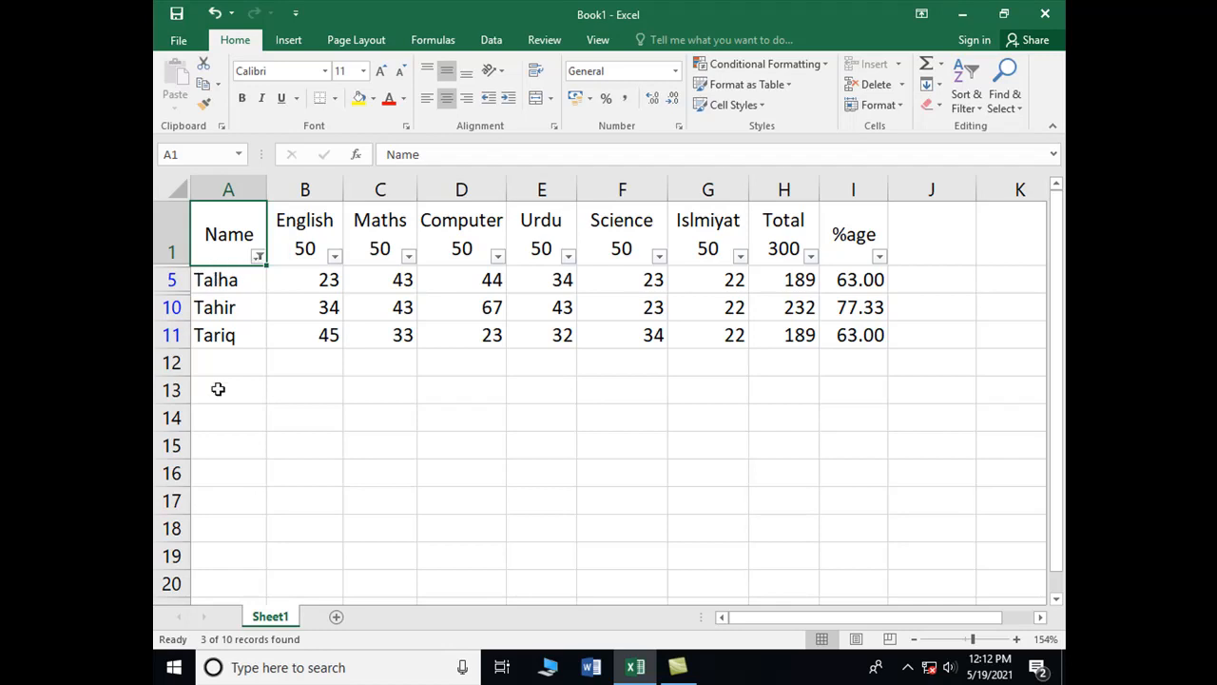
Re-tick every name in the Name filter so all ten students appear
{"action": "left_click", "coordinate": [259, 256]}
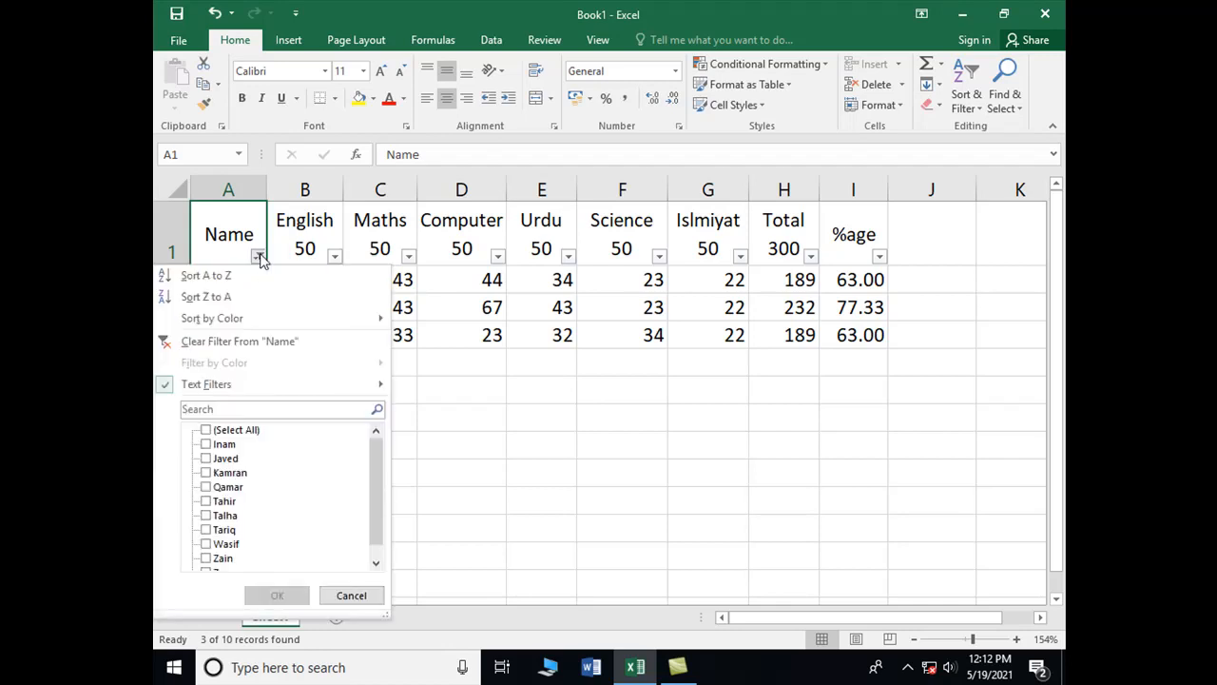
{"action": "mouse_move", "coordinate": [232, 388]}
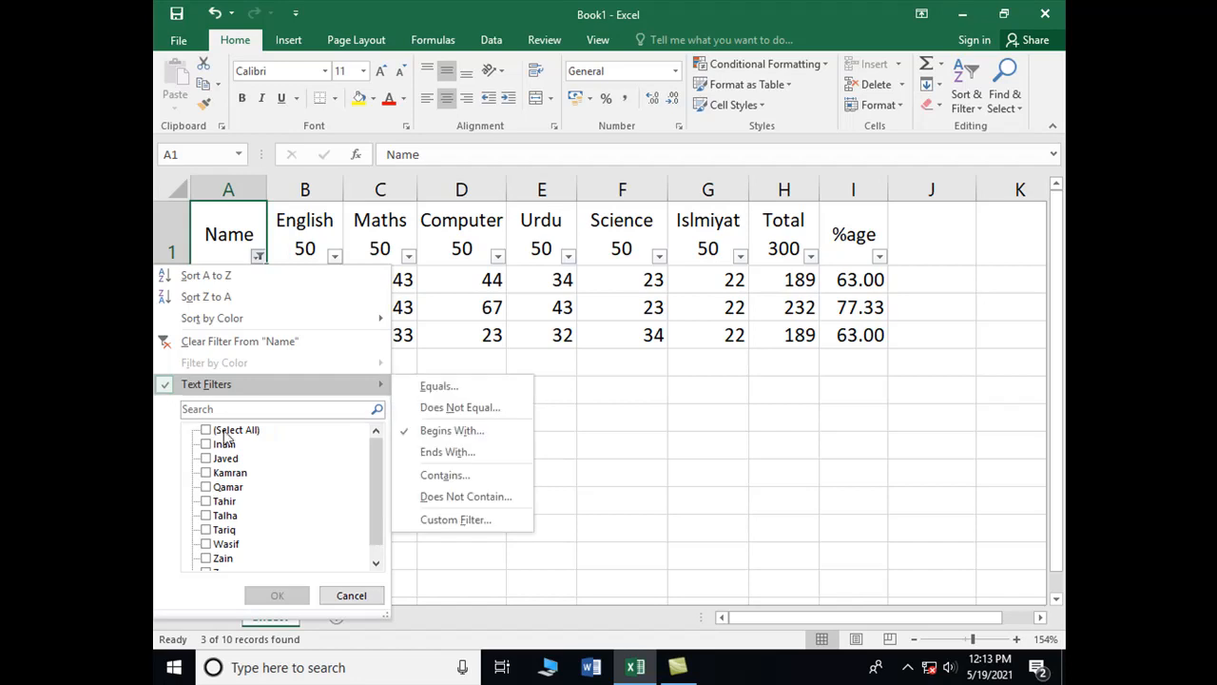
{"action": "left_click", "coordinate": [207, 430]}
{"action": "left_click", "coordinate": [278, 595]}
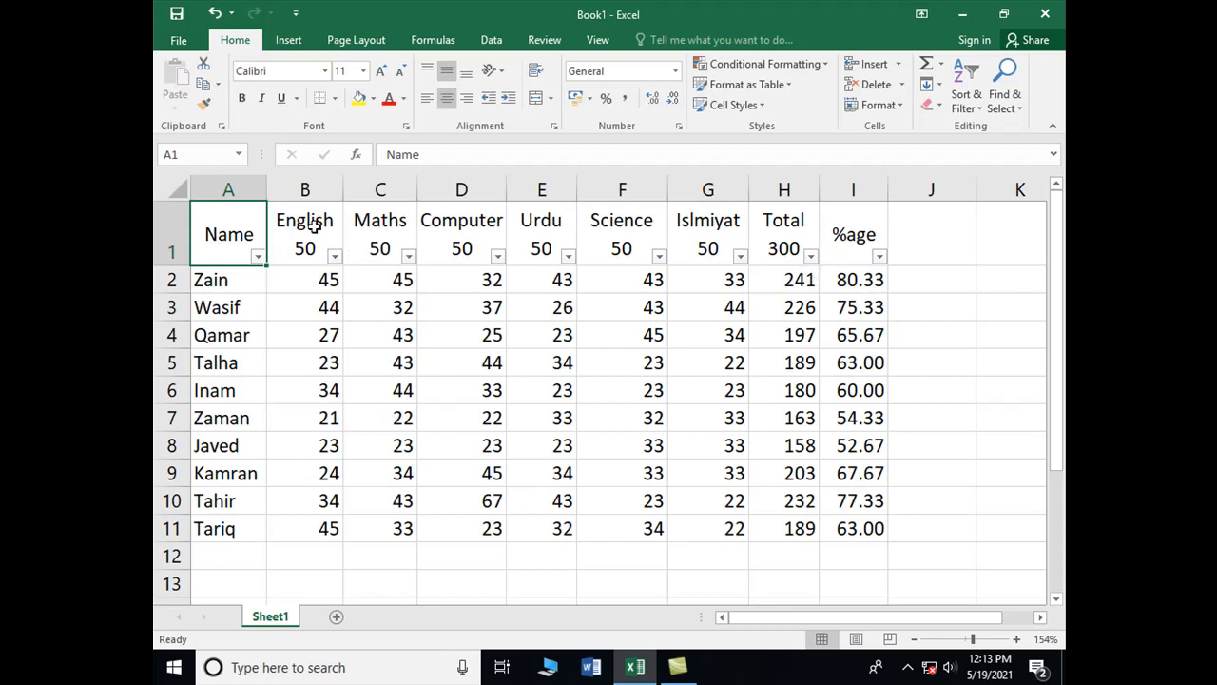
{"action": "left_click", "coordinate": [811, 257]}
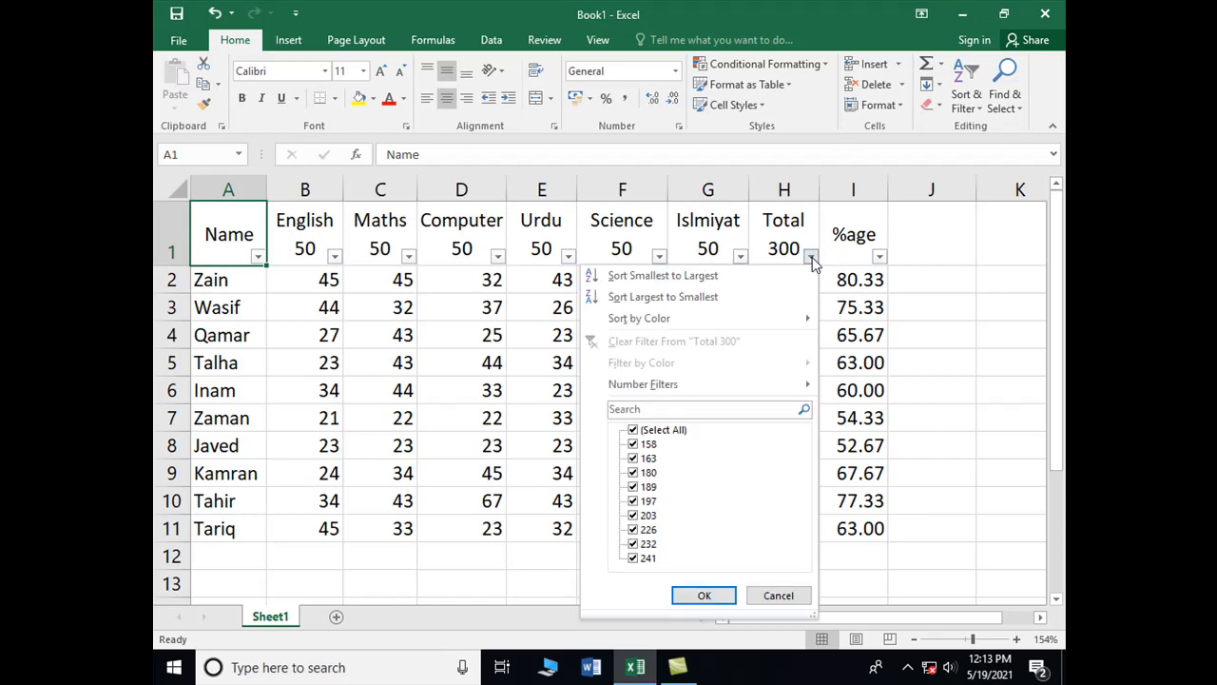
{"action": "left_click", "coordinate": [635, 430]}
{"action": "left_click", "coordinate": [633, 559]}
{"action": "left_click", "coordinate": [701, 597]}
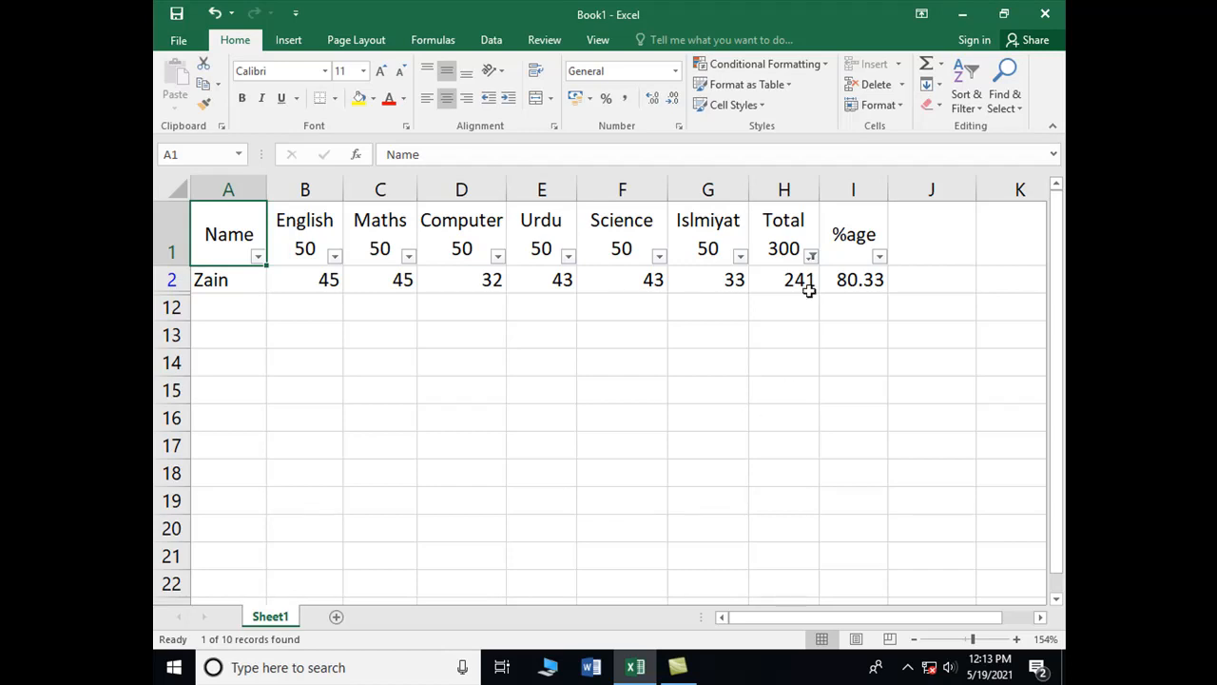
{"action": "left_click", "coordinate": [810, 256]}
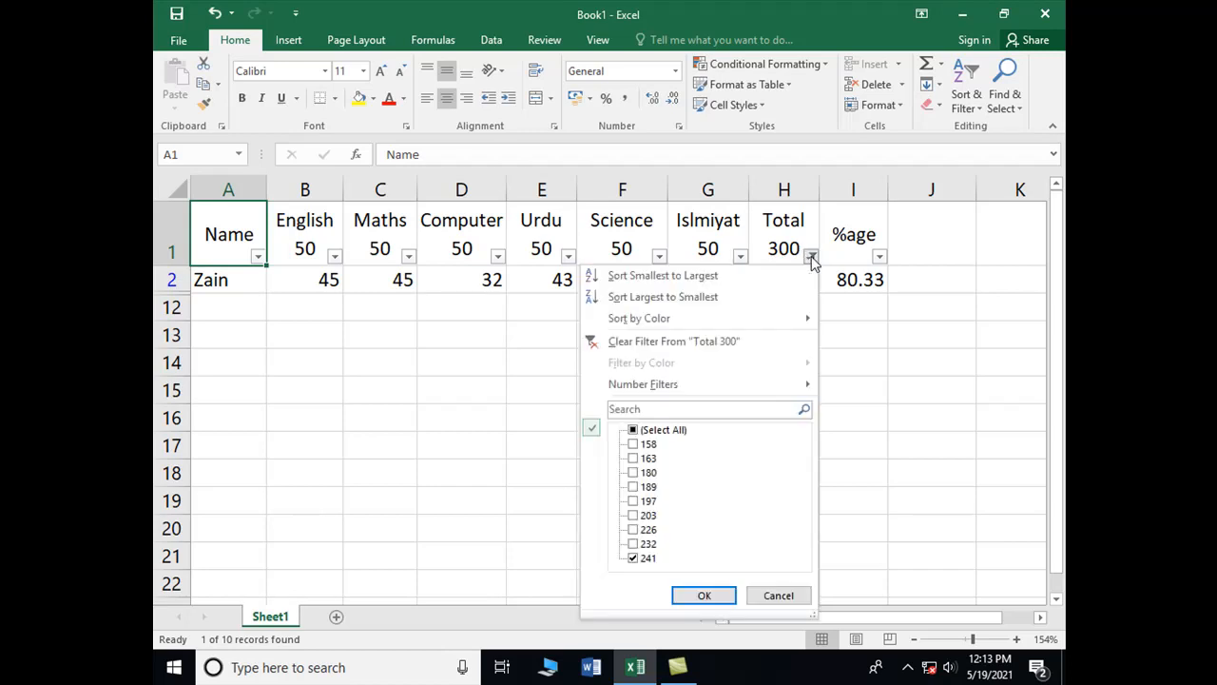
{"action": "left_click", "coordinate": [663, 430]}
{"action": "left_click", "coordinate": [702, 595]}
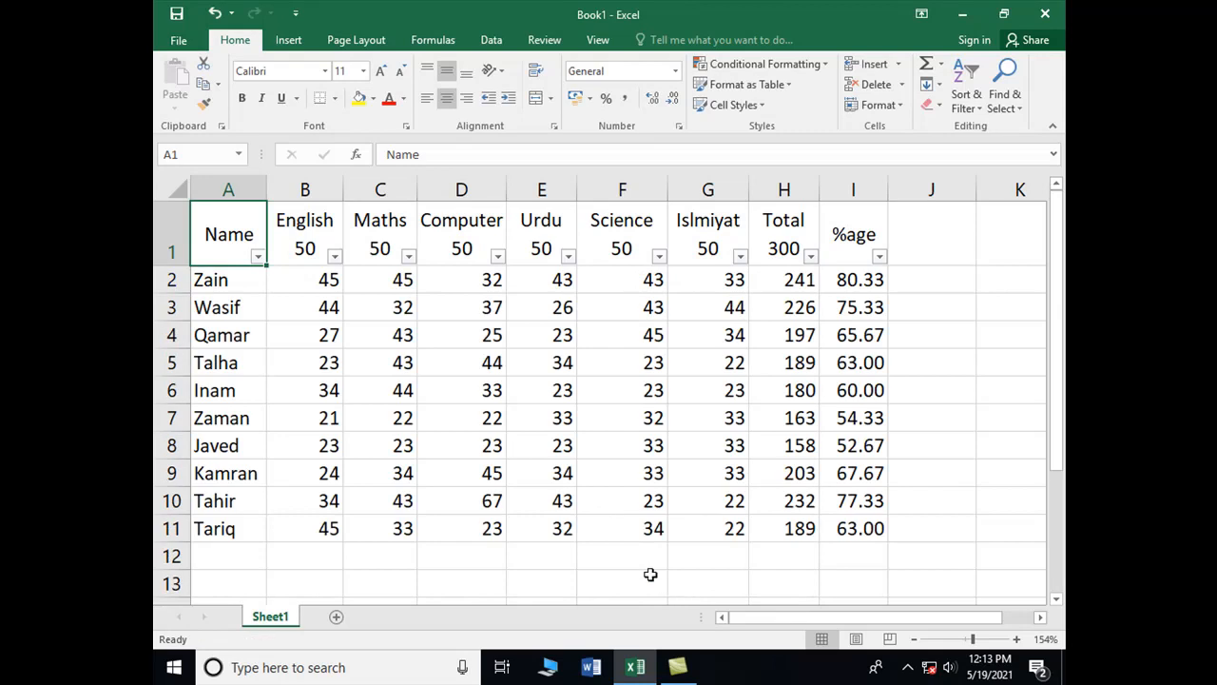
{"action": "left_click", "coordinate": [810, 257]}
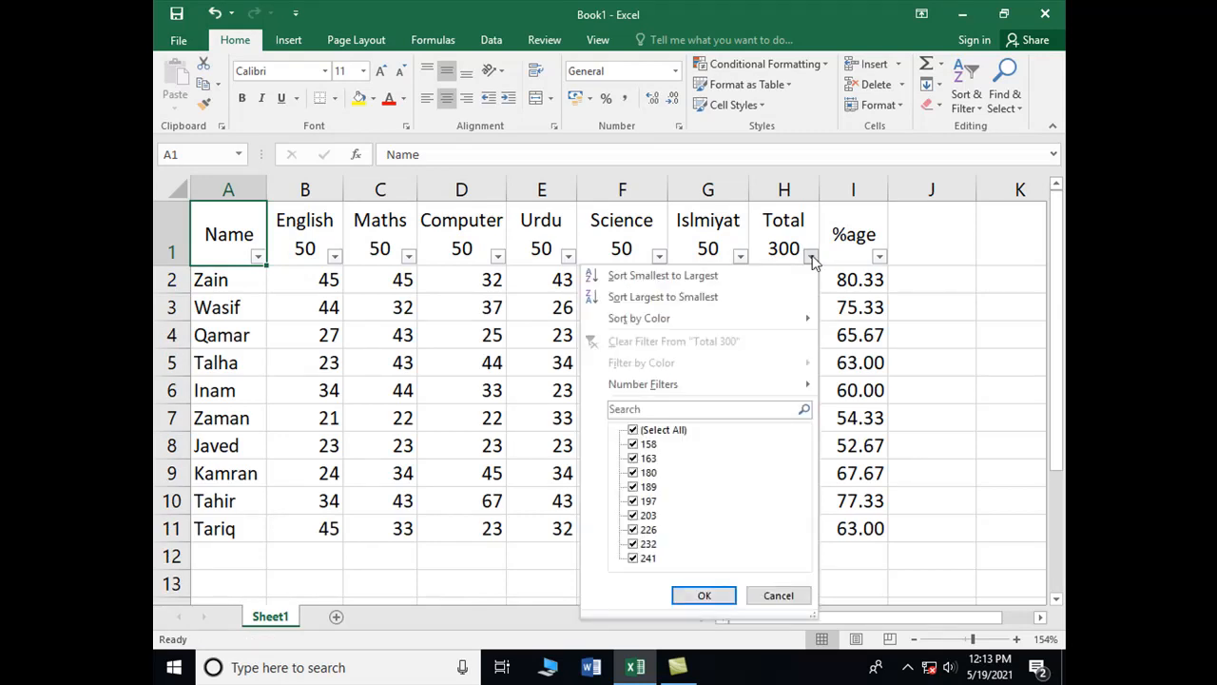
Filter the Total 300 column to values greater than 200, leaving four students
{"action": "mouse_move", "coordinate": [692, 386]}
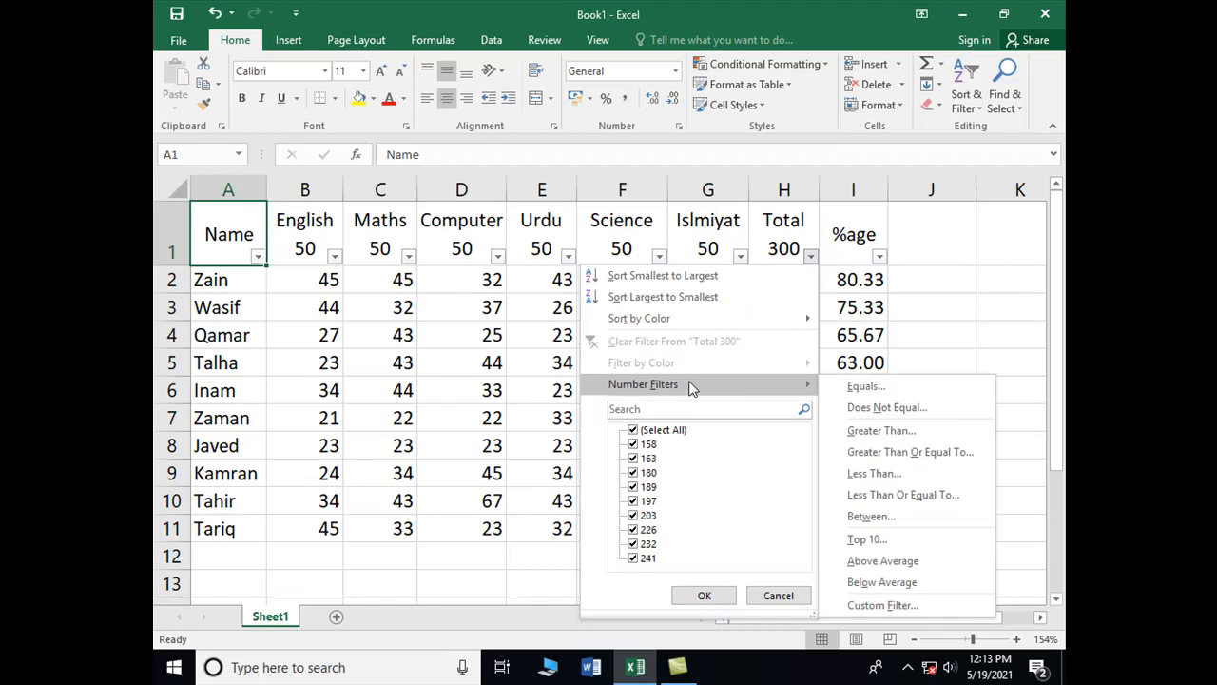
{"action": "left_click", "coordinate": [881, 432]}
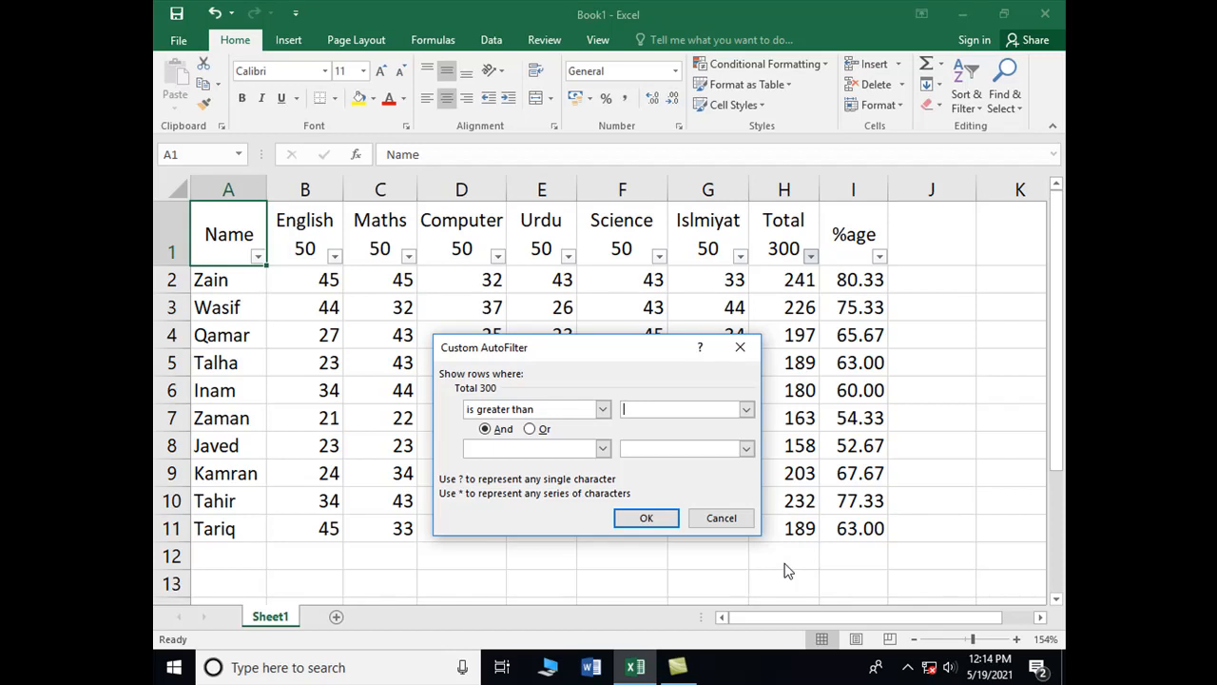
{"action": "type", "text": "200"}
{"action": "left_click", "coordinate": [648, 523]}
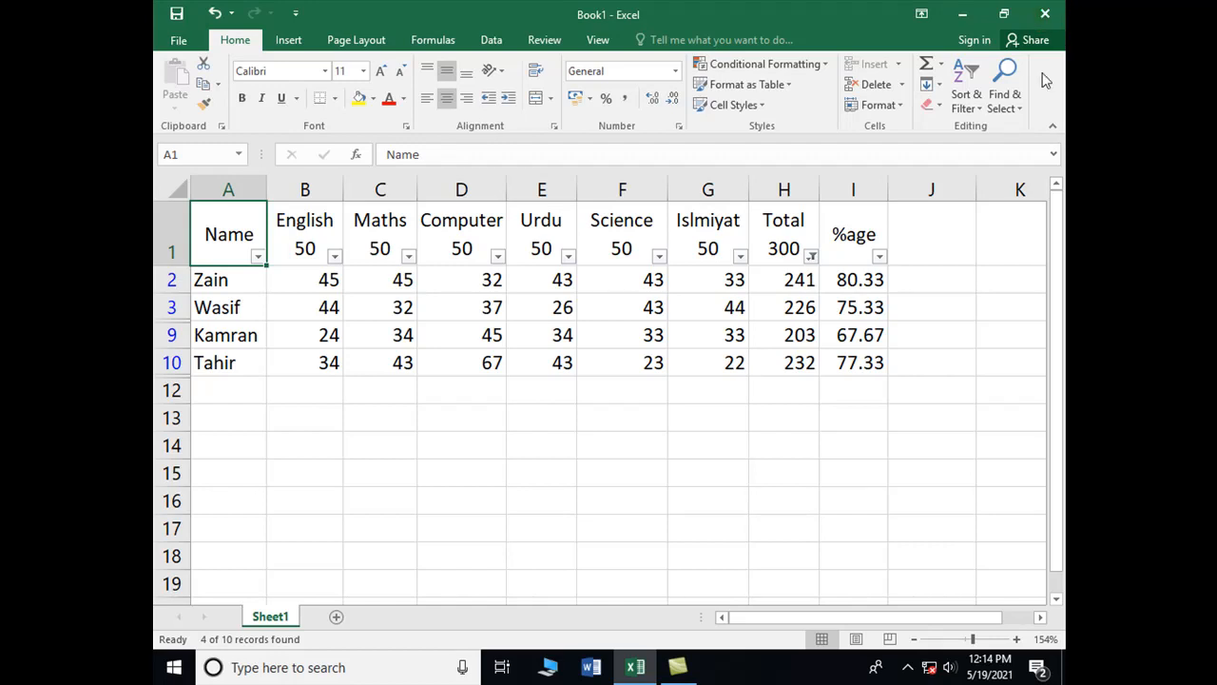
{"action": "left_click", "coordinate": [810, 257]}
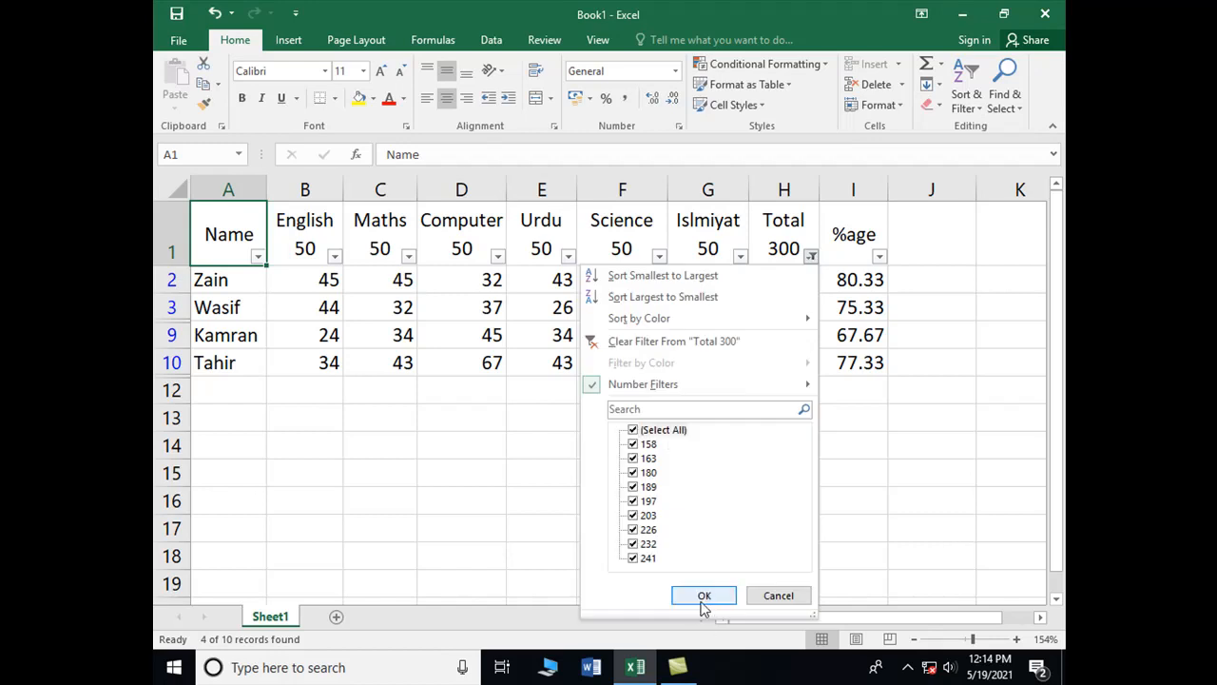
Replace the Total filter with greater than 200 And less than 250
{"action": "left_click", "coordinate": [703, 597]}
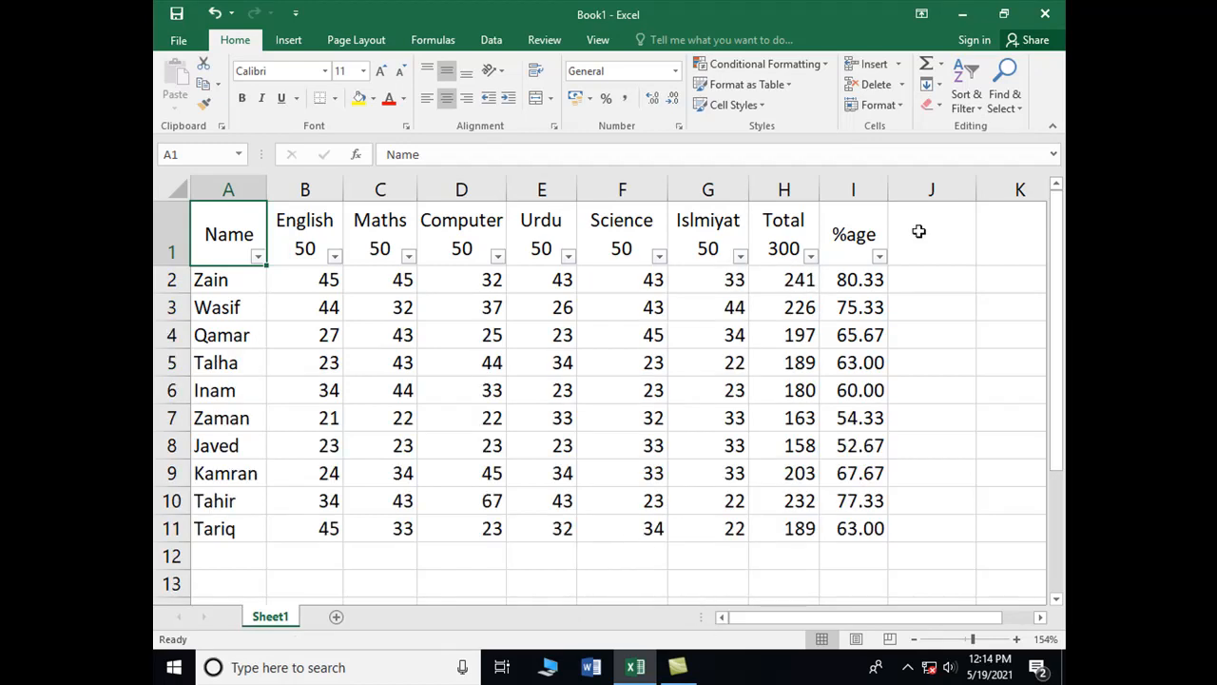
{"action": "left_click", "coordinate": [810, 257]}
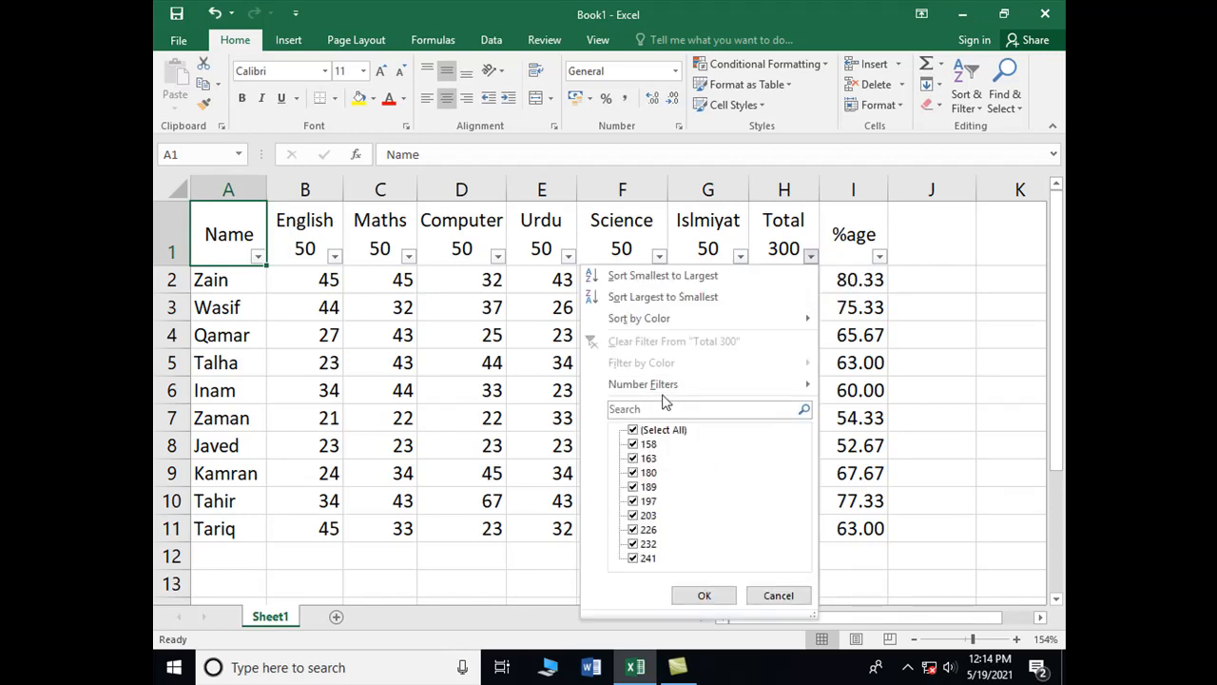
{"action": "mouse_move", "coordinate": [779, 388]}
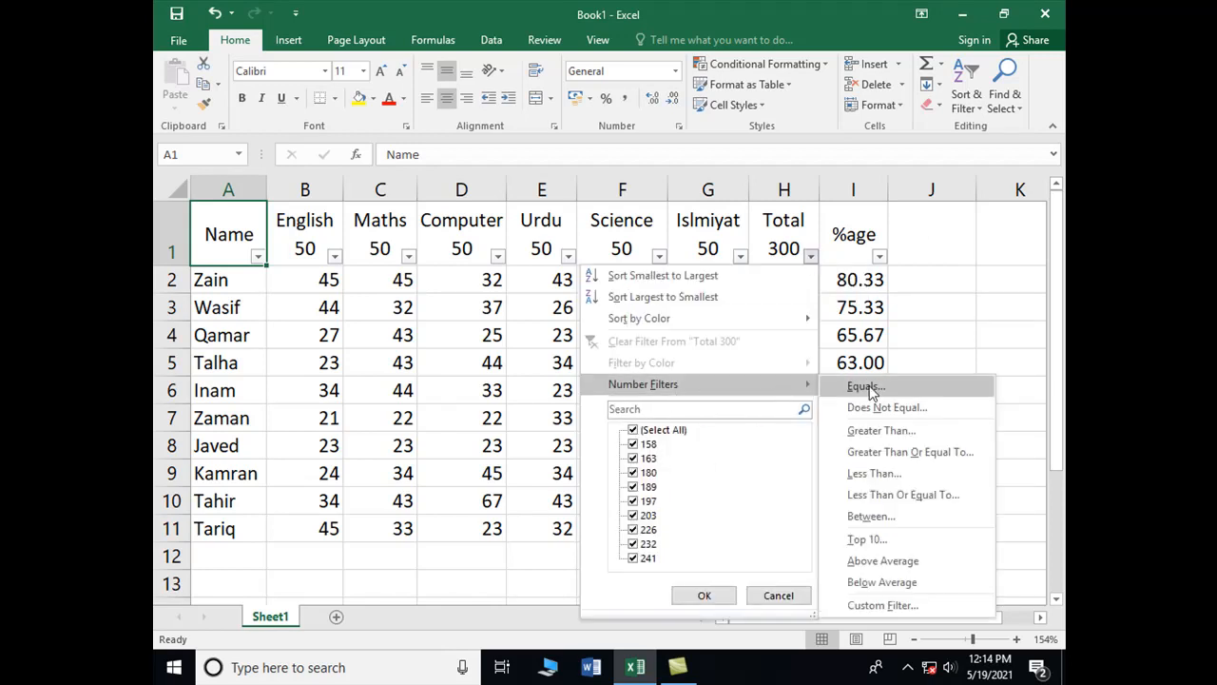
{"action": "left_click", "coordinate": [873, 433]}
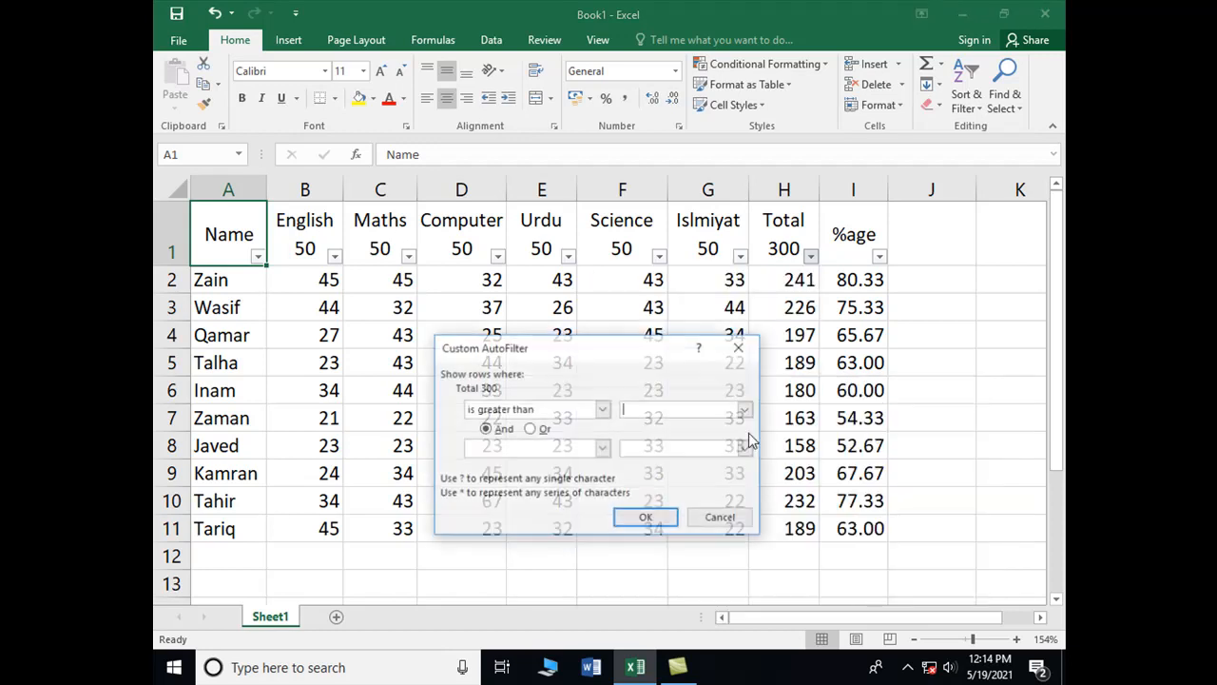
{"action": "type", "text": "200"}
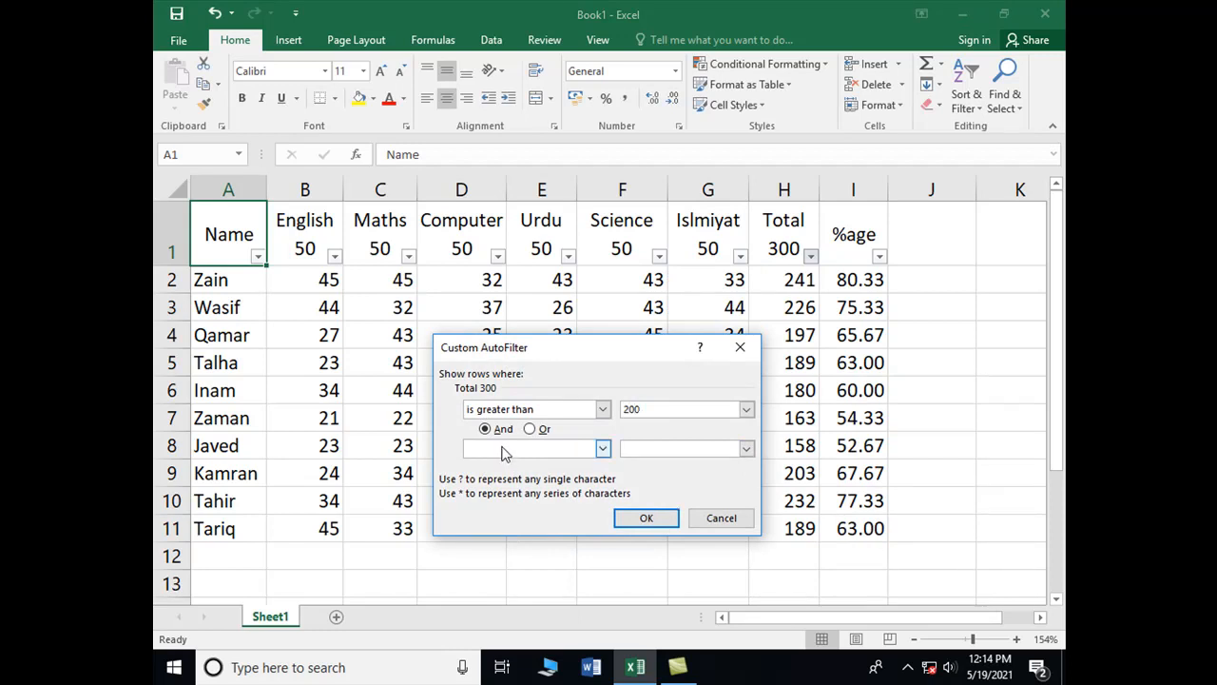
{"action": "left_click", "coordinate": [603, 447]}
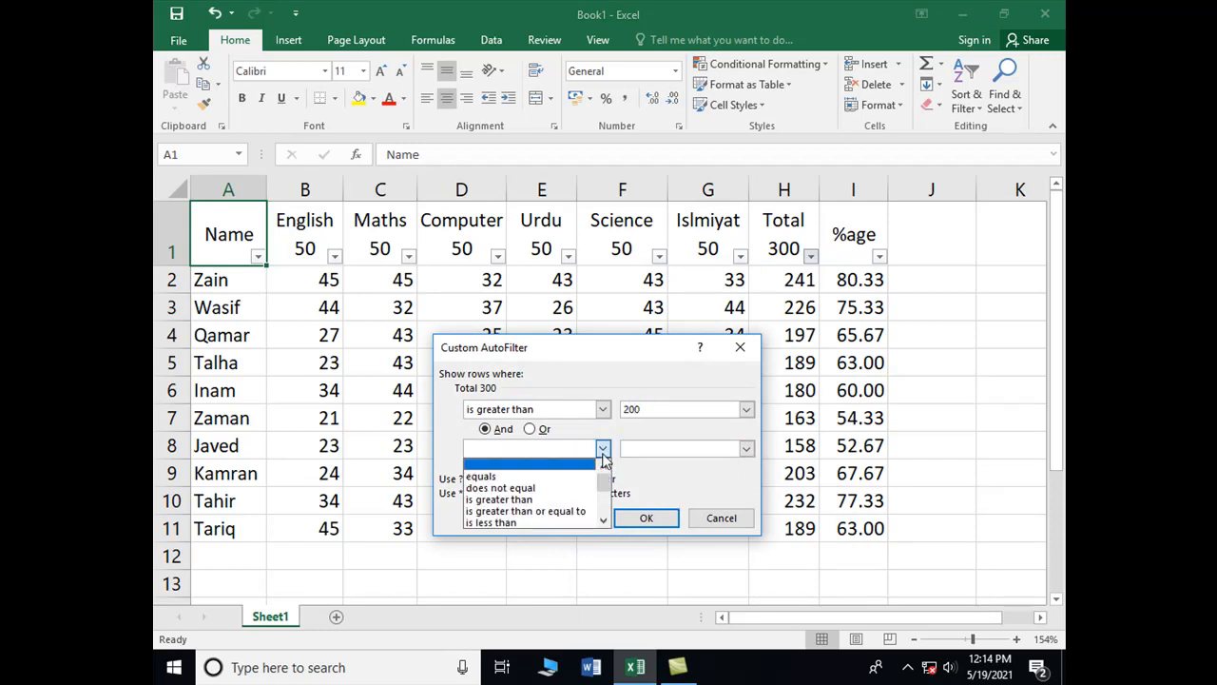
{"action": "left_click", "coordinate": [510, 526]}
{"action": "key", "text": "Tab"}
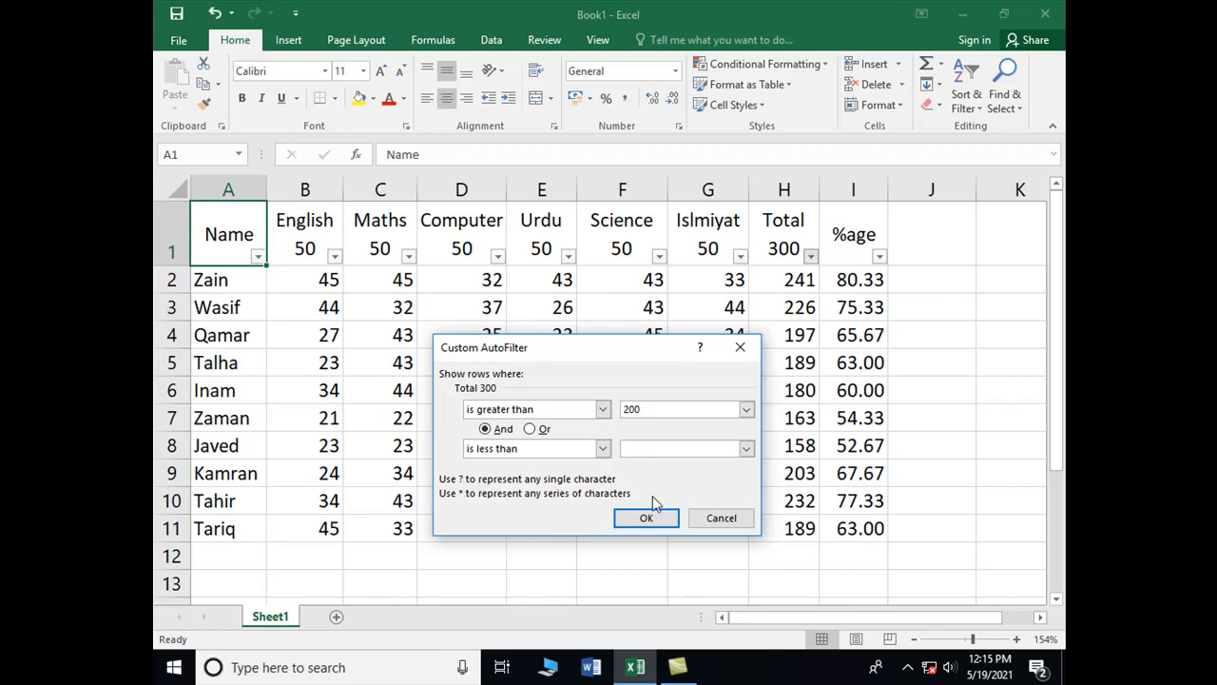
{"action": "type", "text": "250"}
{"action": "left_click", "coordinate": [647, 520]}
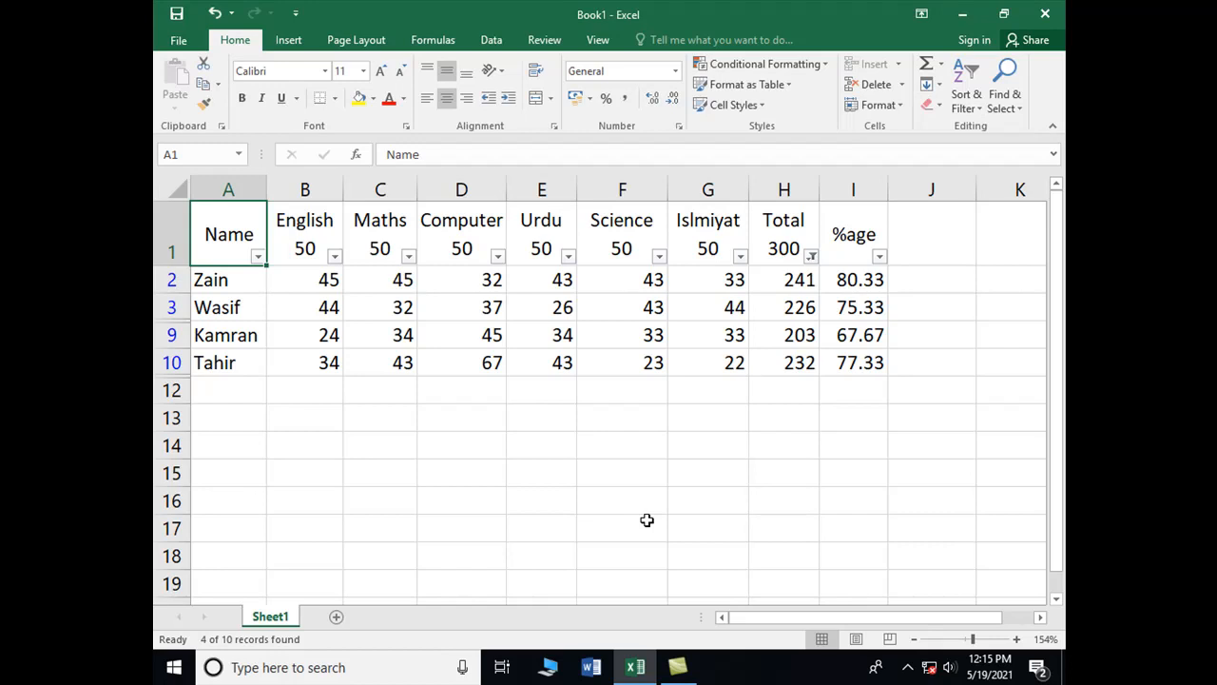
Clear the Total filter by re-ticking every Total value
{"action": "left_click", "coordinate": [810, 256]}
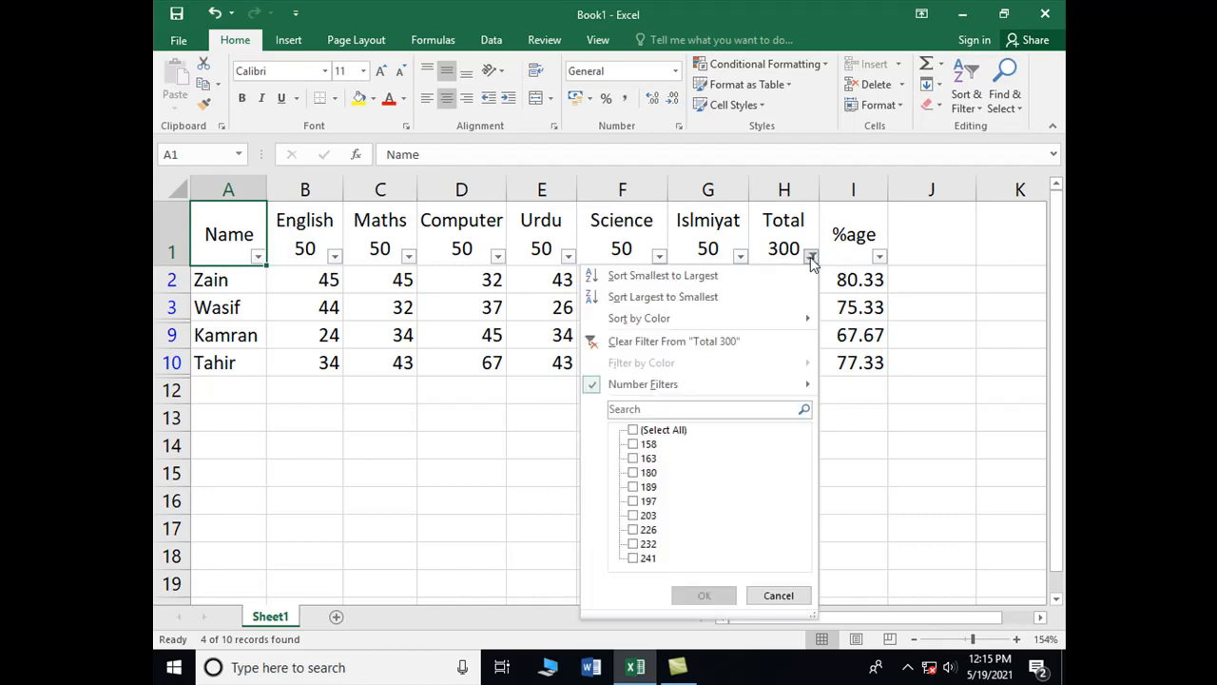
{"action": "mouse_move", "coordinate": [635, 392]}
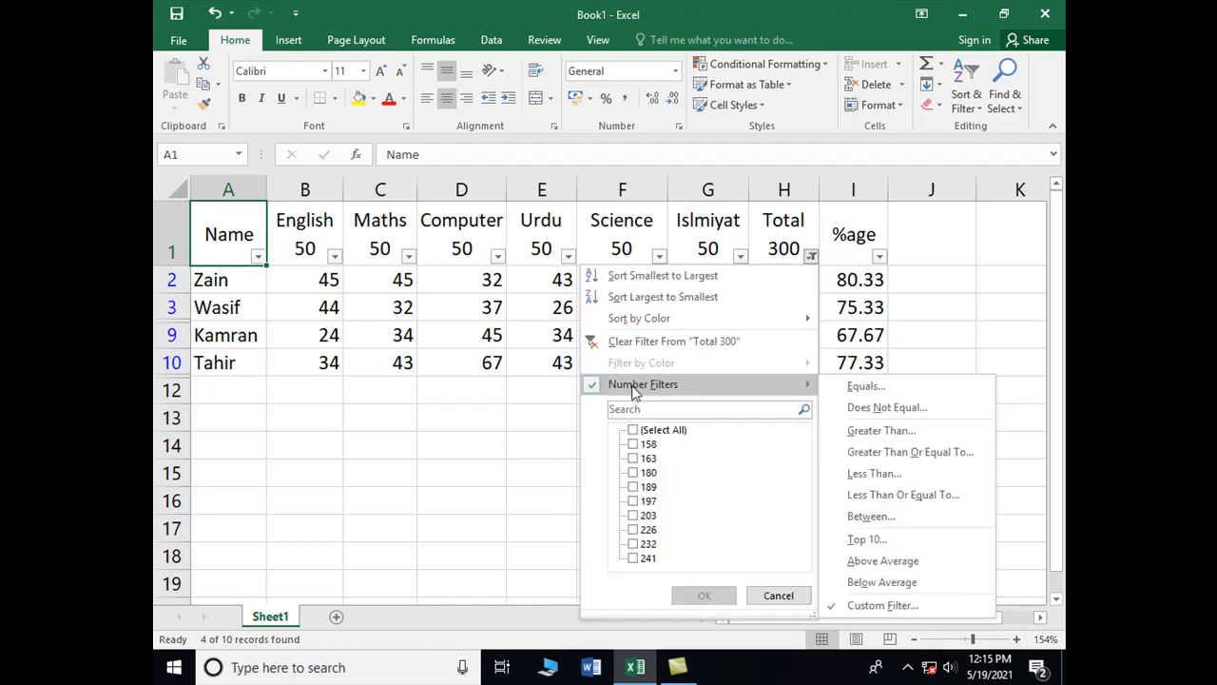
{"action": "left_click", "coordinate": [647, 433]}
{"action": "left_click", "coordinate": [703, 596]}
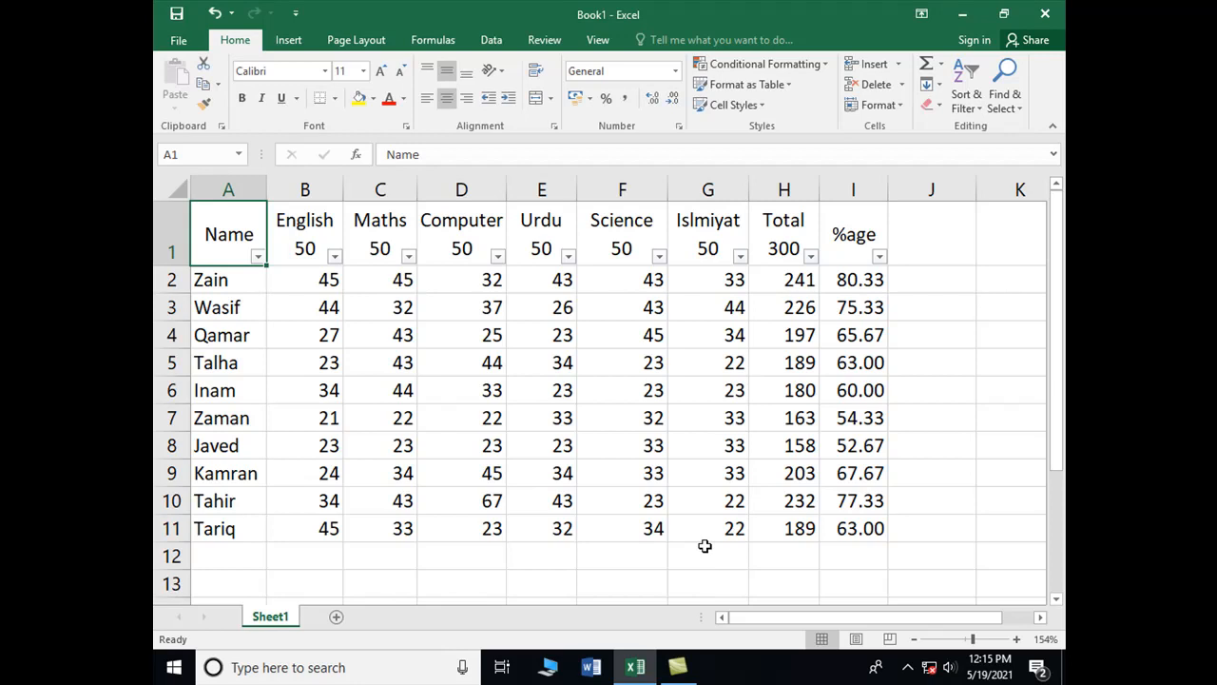
Filter Total to greater than 200 Or less than 250, showing all ten students
{"action": "left_click", "coordinate": [810, 257]}
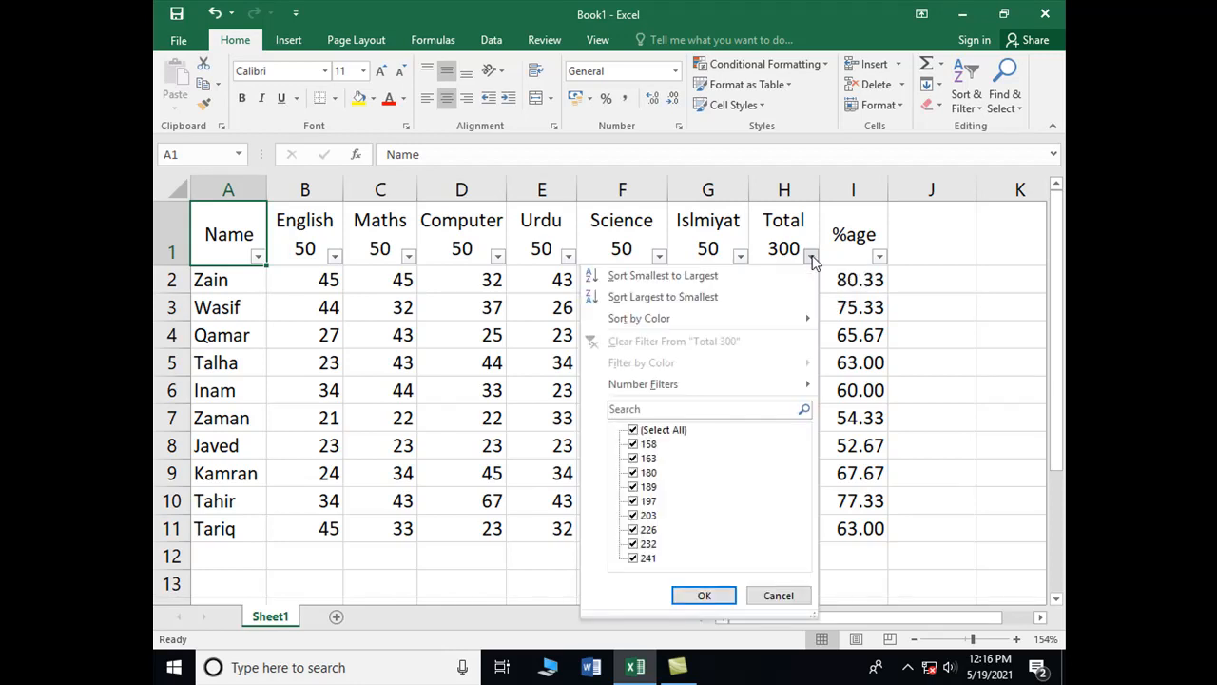
{"action": "mouse_move", "coordinate": [700, 390]}
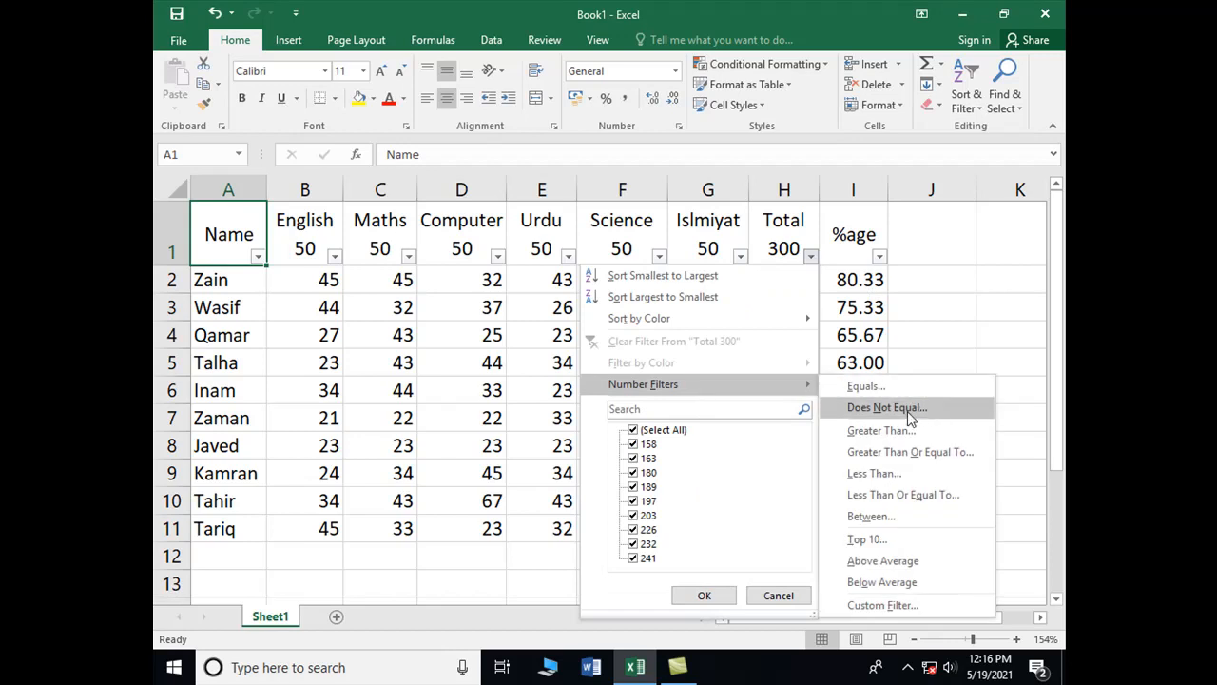
{"action": "left_click", "coordinate": [894, 432]}
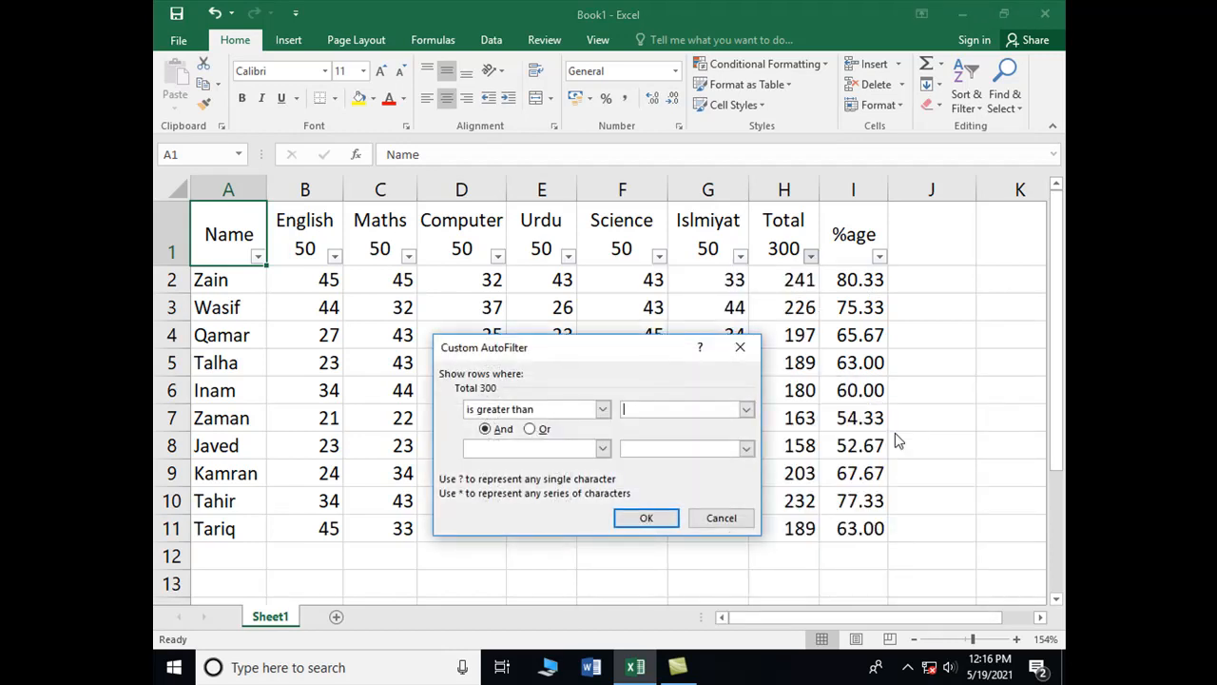
{"action": "type", "text": "200"}
{"action": "left_click", "coordinate": [532, 428]}
{"action": "left_click", "coordinate": [602, 449]}
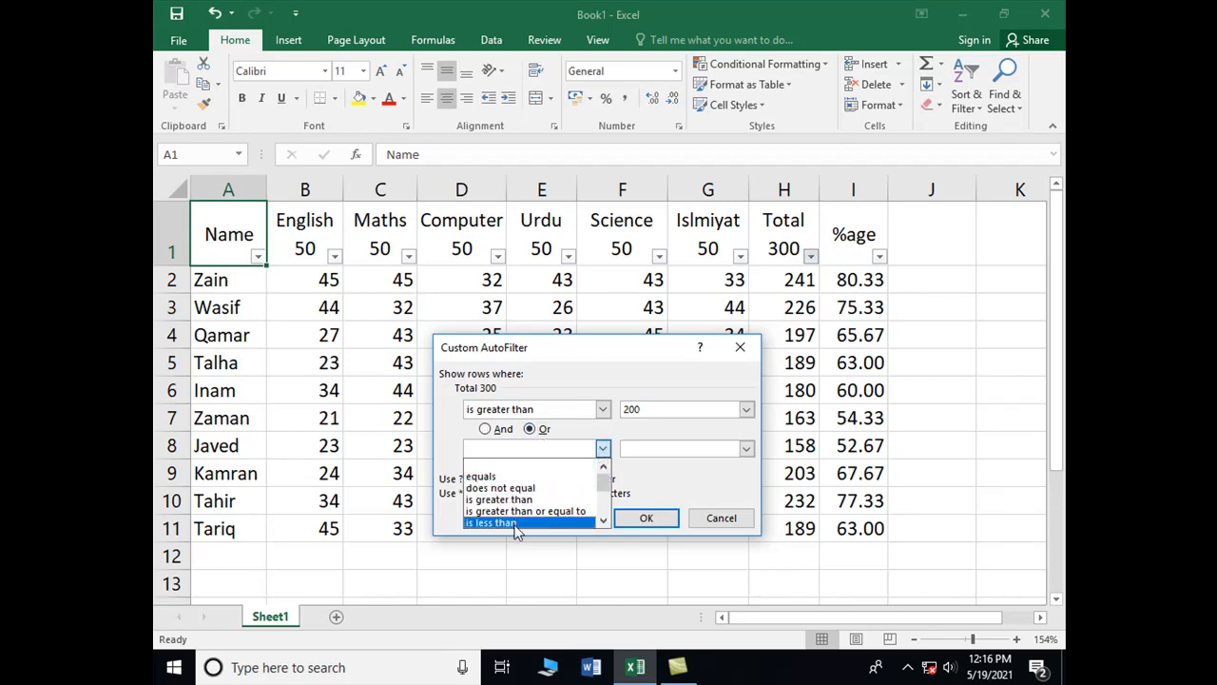
{"action": "left_click", "coordinate": [514, 526]}
{"action": "left_click", "coordinate": [639, 449]}
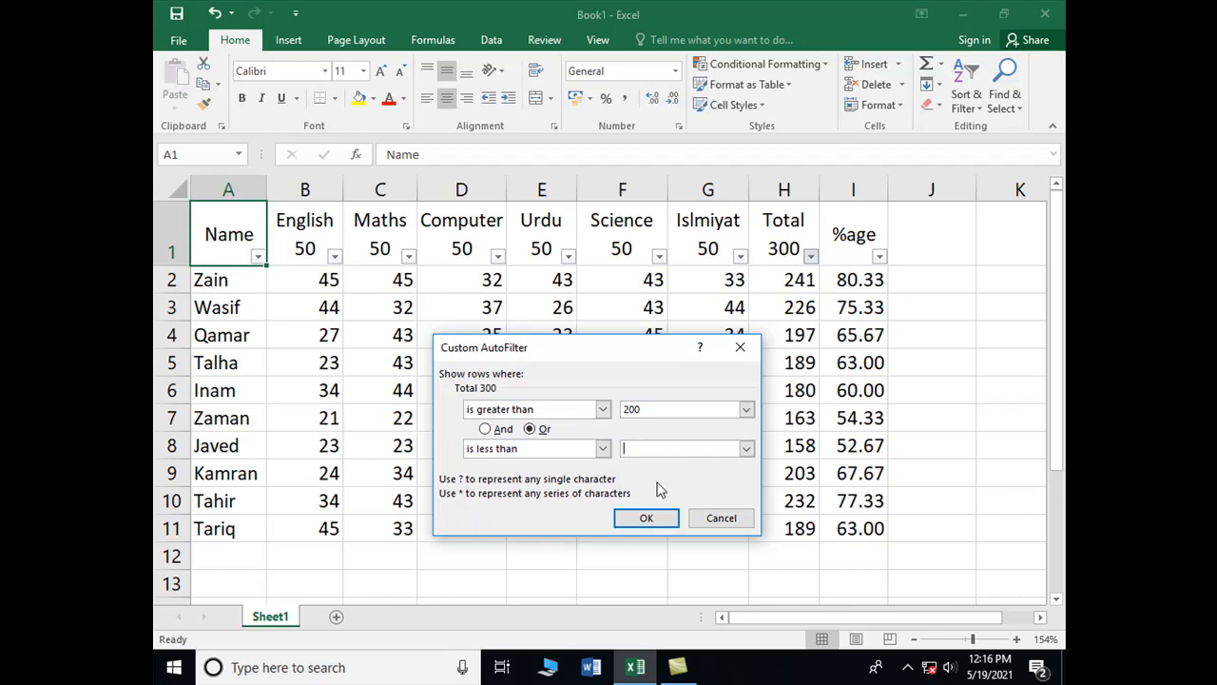
{"action": "type", "text": "250"}
{"action": "left_click", "coordinate": [650, 519]}
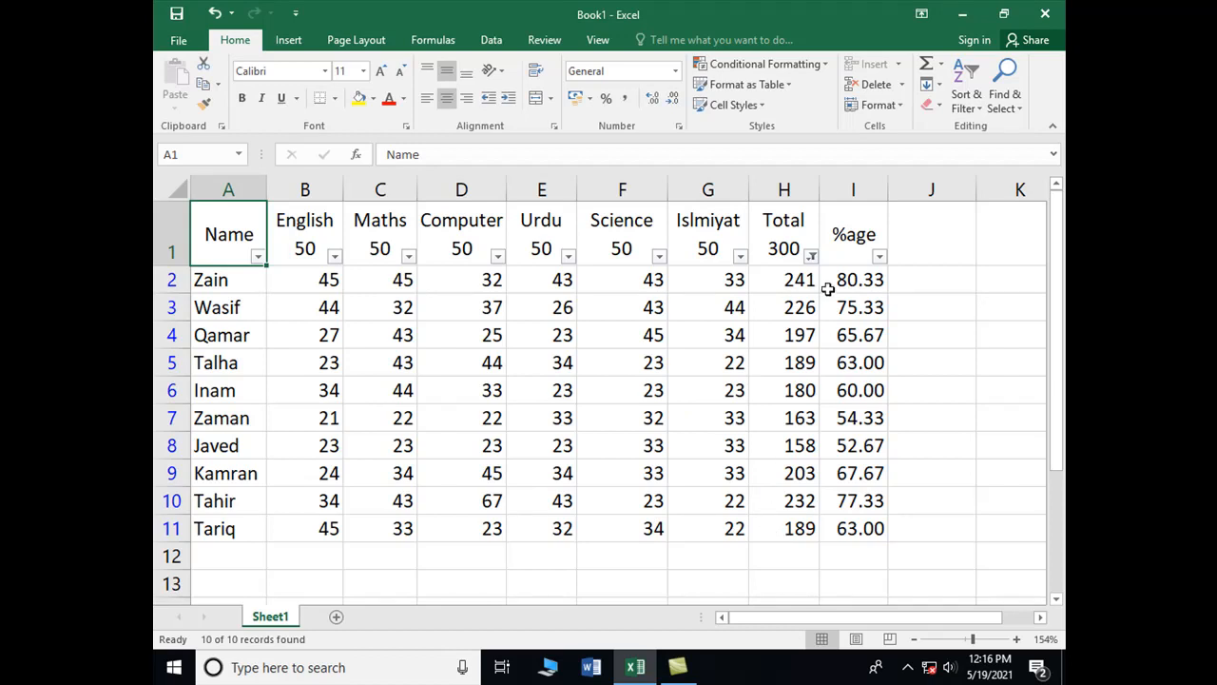
{"action": "left_click", "coordinate": [811, 257]}
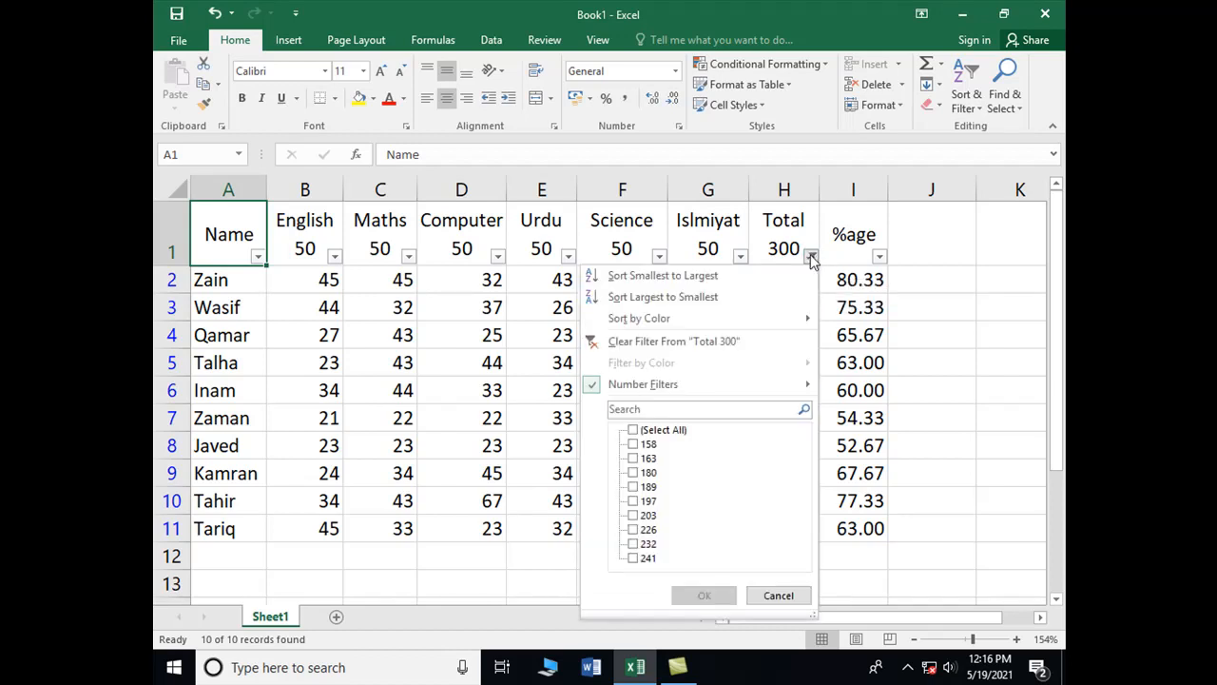
{"action": "mouse_move", "coordinate": [661, 391]}
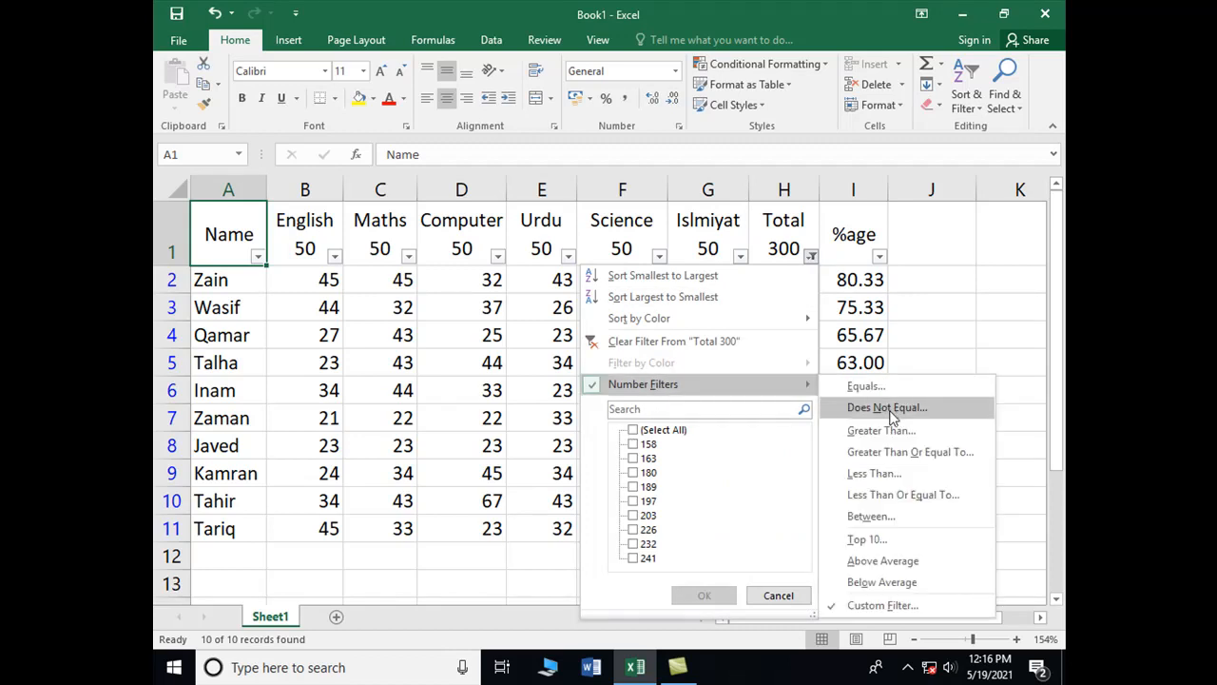
{"action": "left_click", "coordinate": [867, 432]}
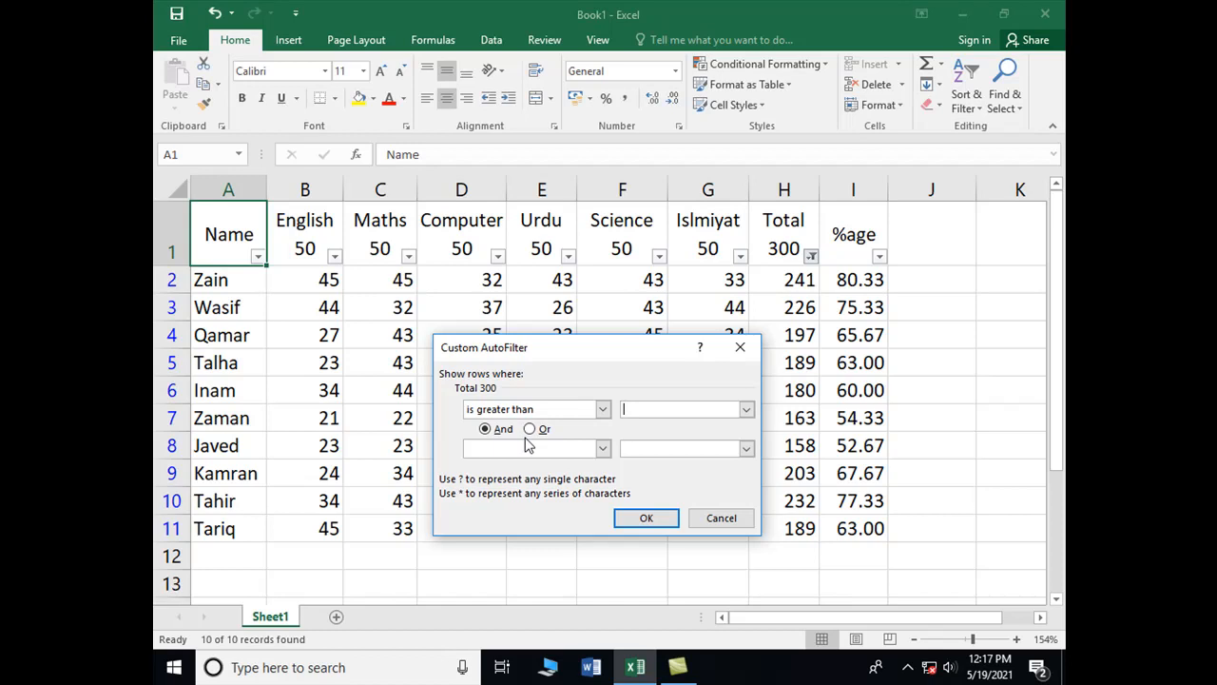
{"action": "left_click", "coordinate": [721, 519]}
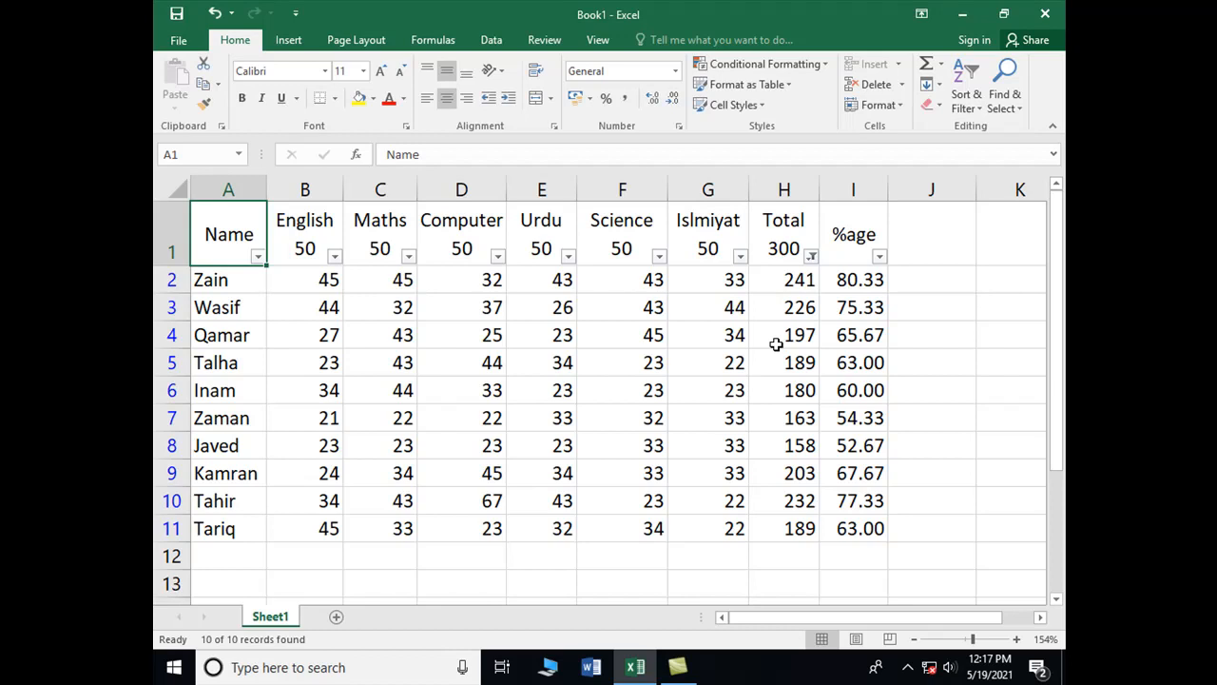
Remove the Total 300 filter by re-ticking all its values
{"action": "left_click", "coordinate": [811, 256]}
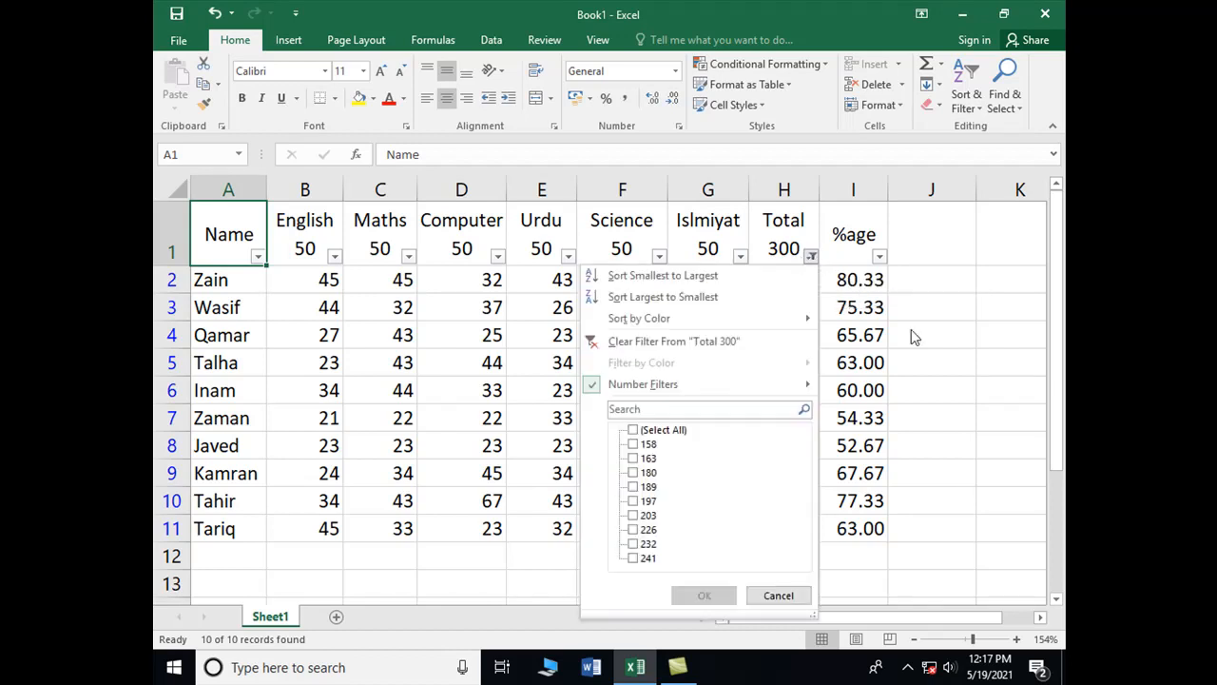
{"action": "left_click", "coordinate": [813, 259]}
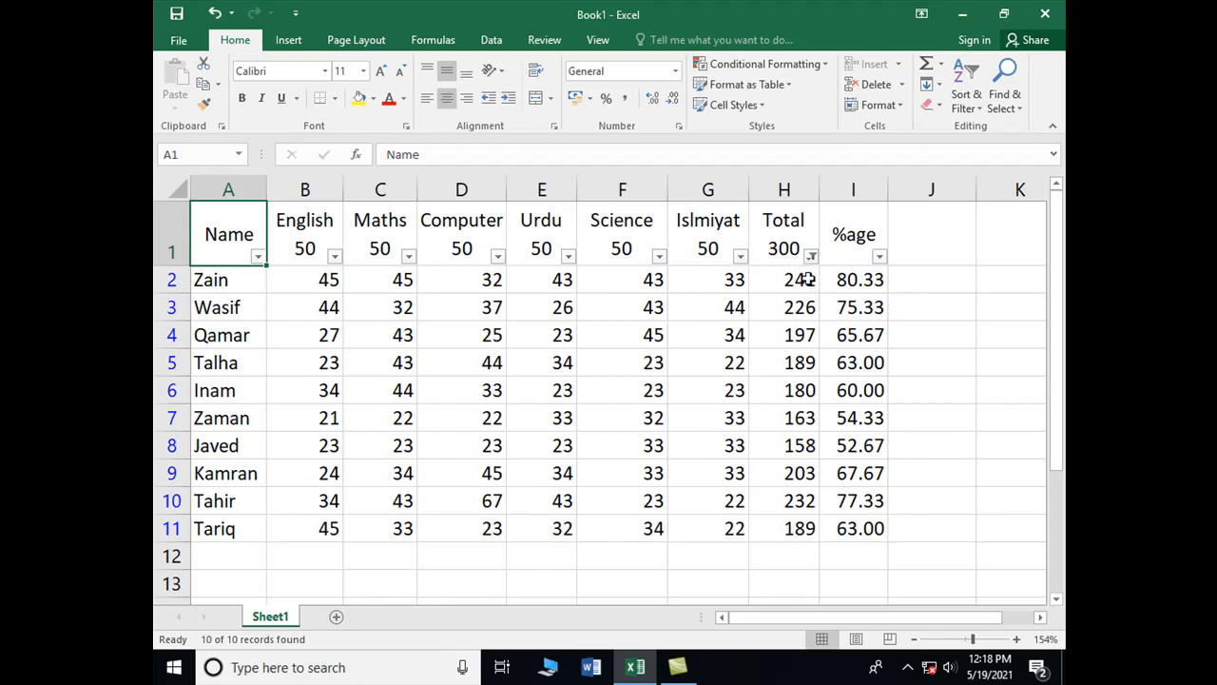
{"action": "mouse_move", "coordinate": [810, 259]}
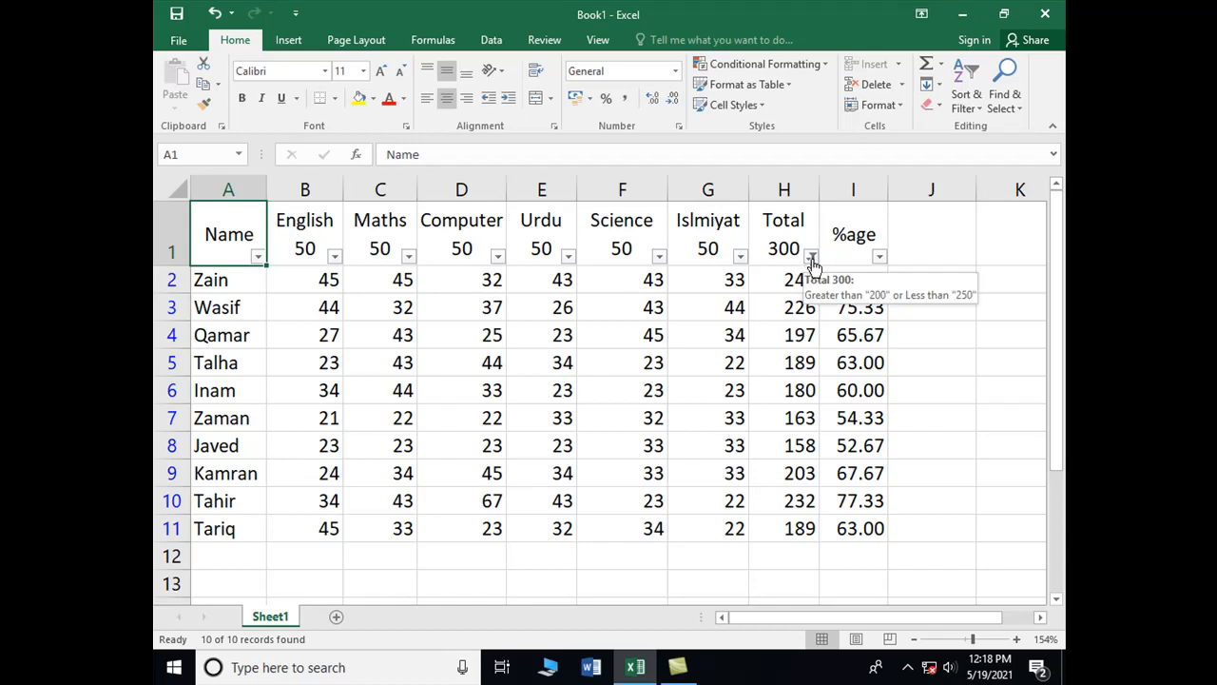
{"action": "left_click", "coordinate": [811, 259]}
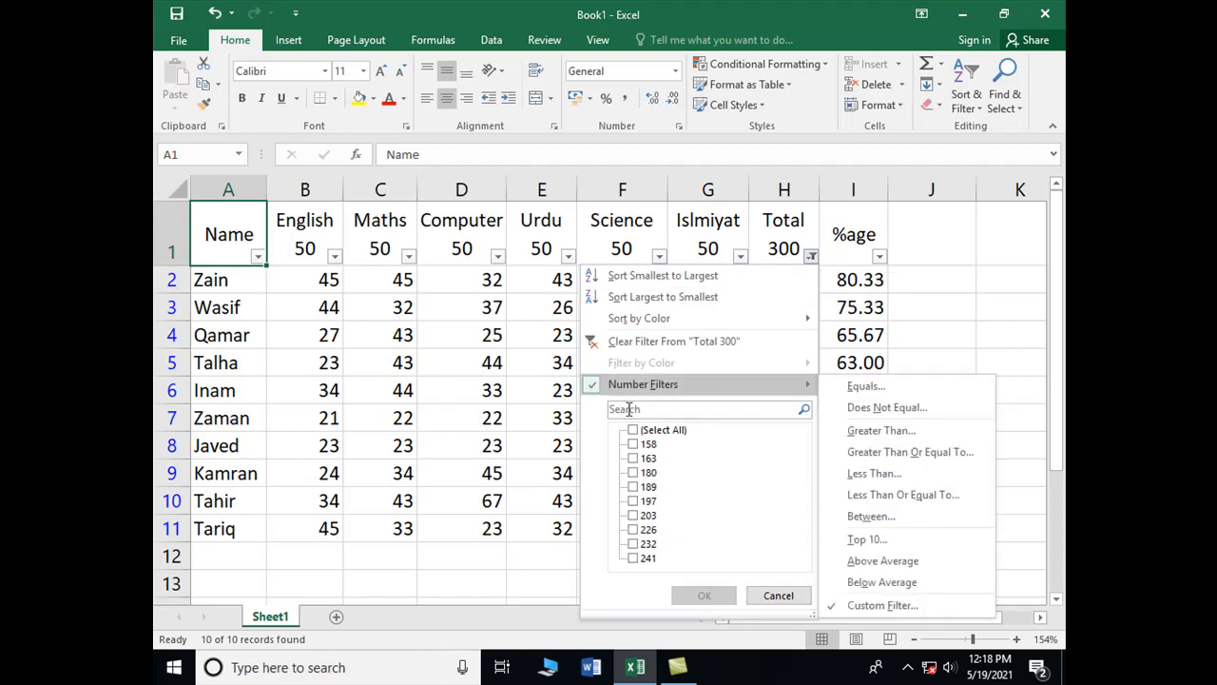
{"action": "left_click", "coordinate": [634, 429]}
{"action": "left_click", "coordinate": [705, 595]}
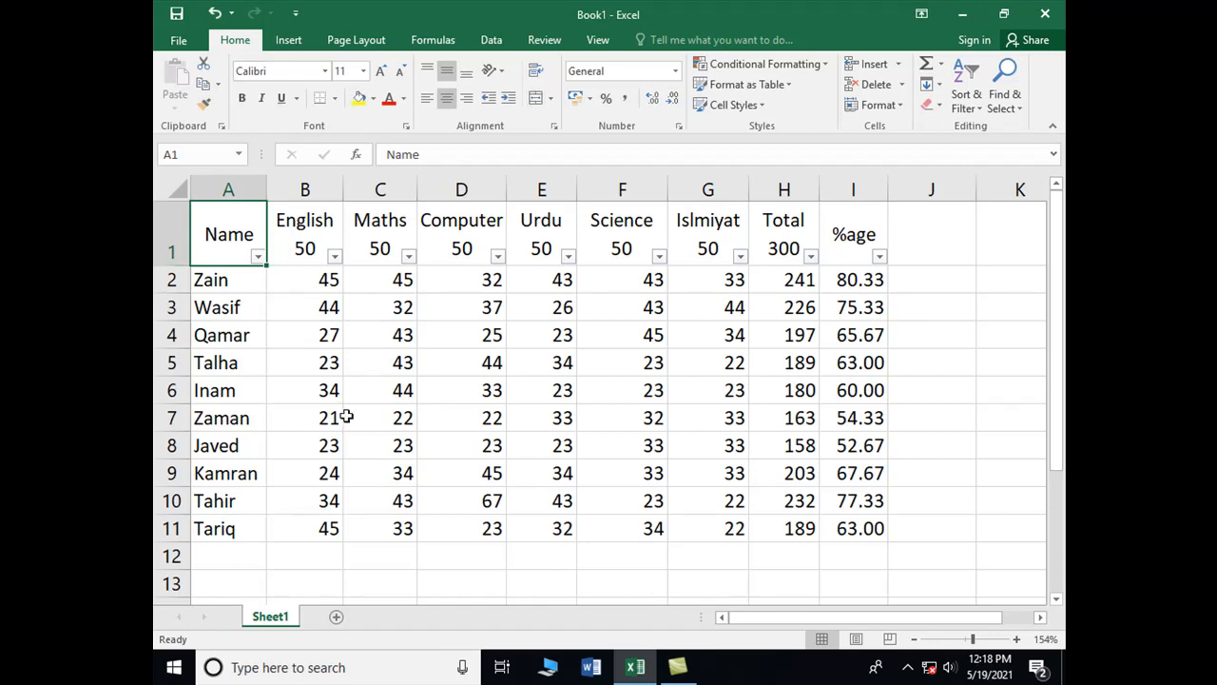
Narrow column B slightly and enter the headings Name in J1 and %age in K1
{"action": "mouse_move", "coordinate": [339, 192]}
{"action": "left_mouse_down"}
{"action": "mouse_move", "coordinate": [327, 193]}
{"action": "mouse_move", "coordinate": [335, 182]}
{"action": "left_mouse_up"}
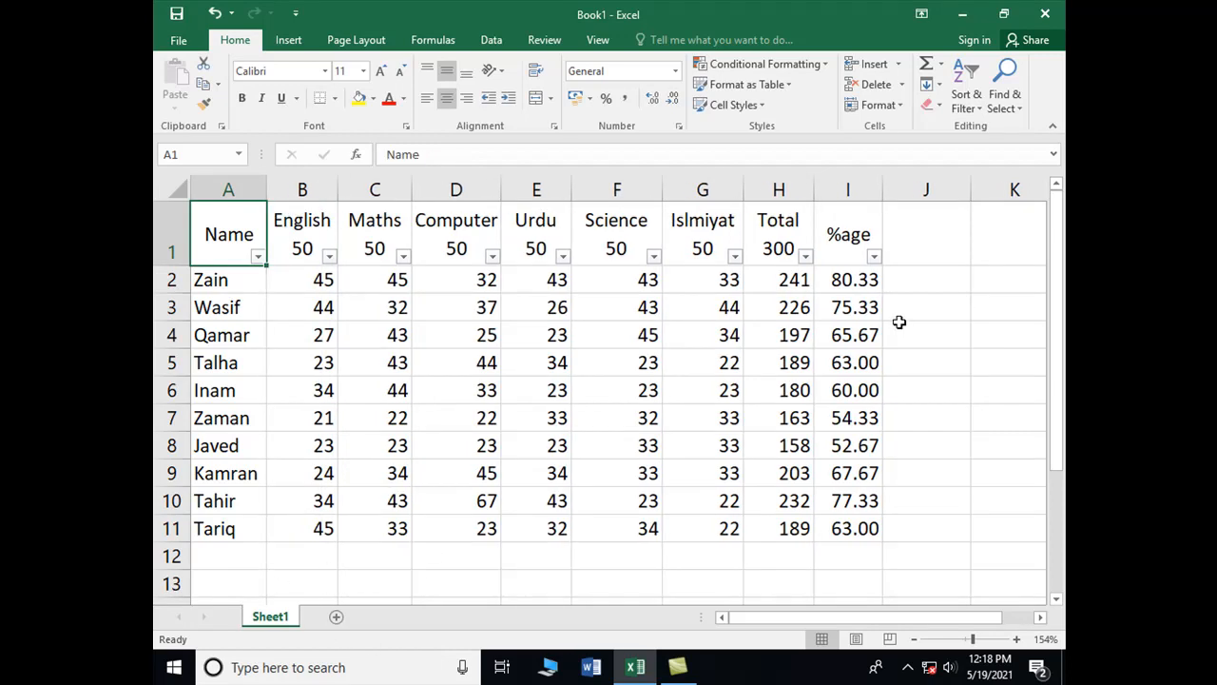
{"action": "left_click", "coordinate": [923, 249]}
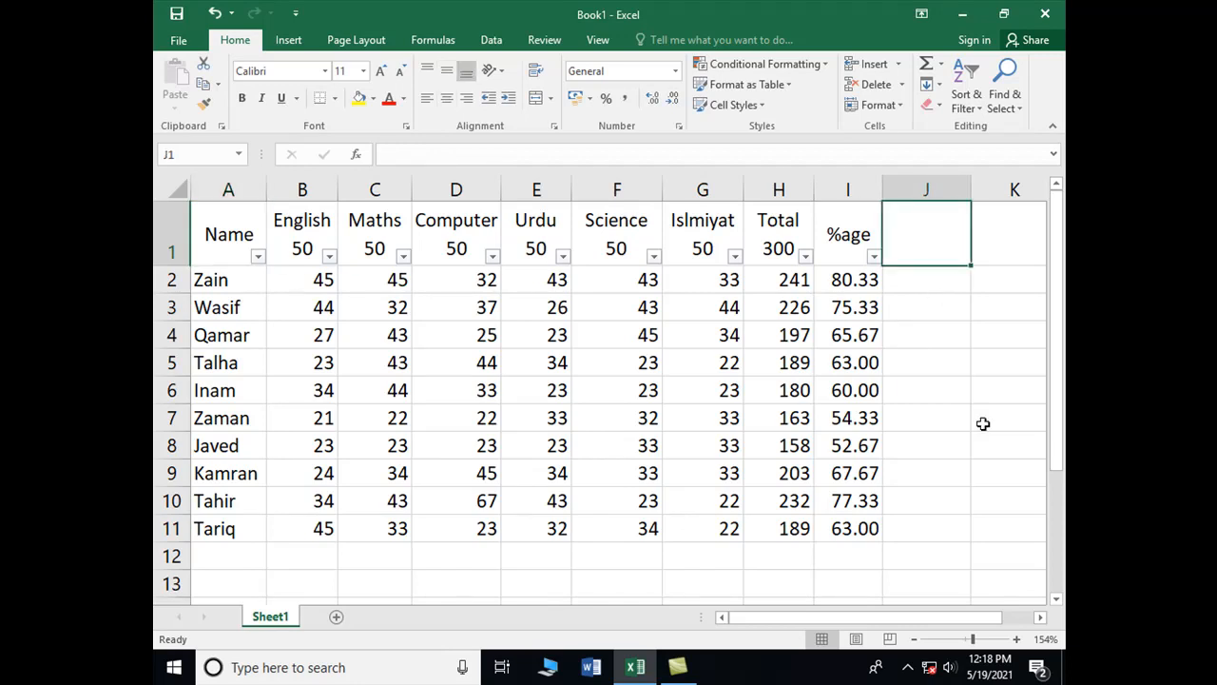
{"action": "type", "text": "Name"}
{"action": "key", "text": "Tab"}
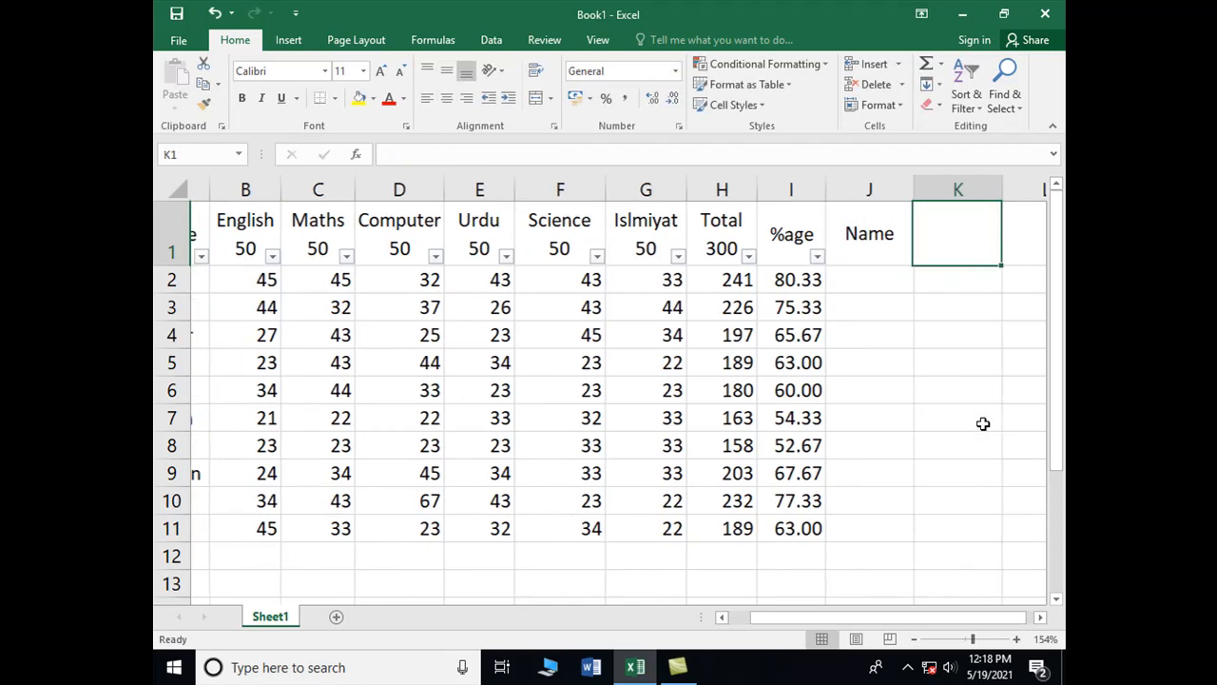
{"action": "type", "text": "A"}
{"action": "type", "text": "%age"}
{"action": "key", "text": "Return"}
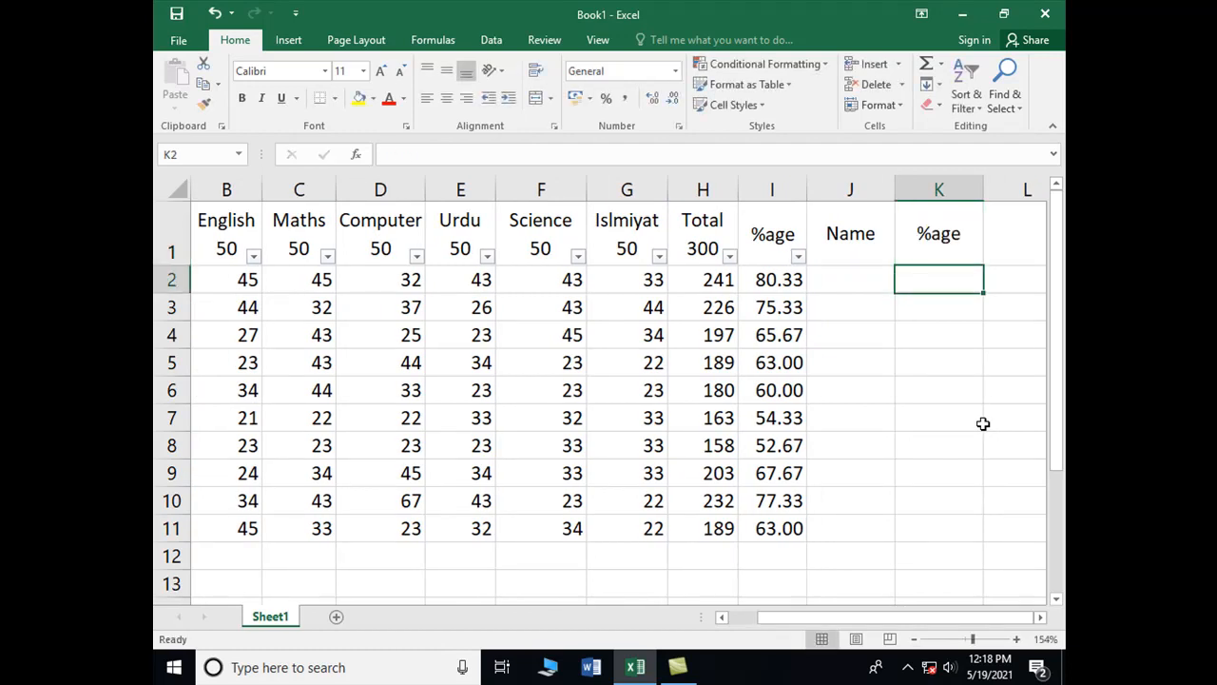
Enter the criterion heading Name in B12 with T* beneath it in B13
{"action": "key", "text": "Left"}
{"action": "key", "text": "Left"}
{"action": "key", "text": "Down"}
{"action": "key", "text": "Down"}
{"action": "key", "text": "Down"}
{"action": "key", "text": "Down"}
{"action": "key", "text": "Down"}
{"action": "key", "text": "Down"}
{"action": "key", "text": "Down"}
{"action": "key", "text": "Down"}
{"action": "key", "text": "Down"}
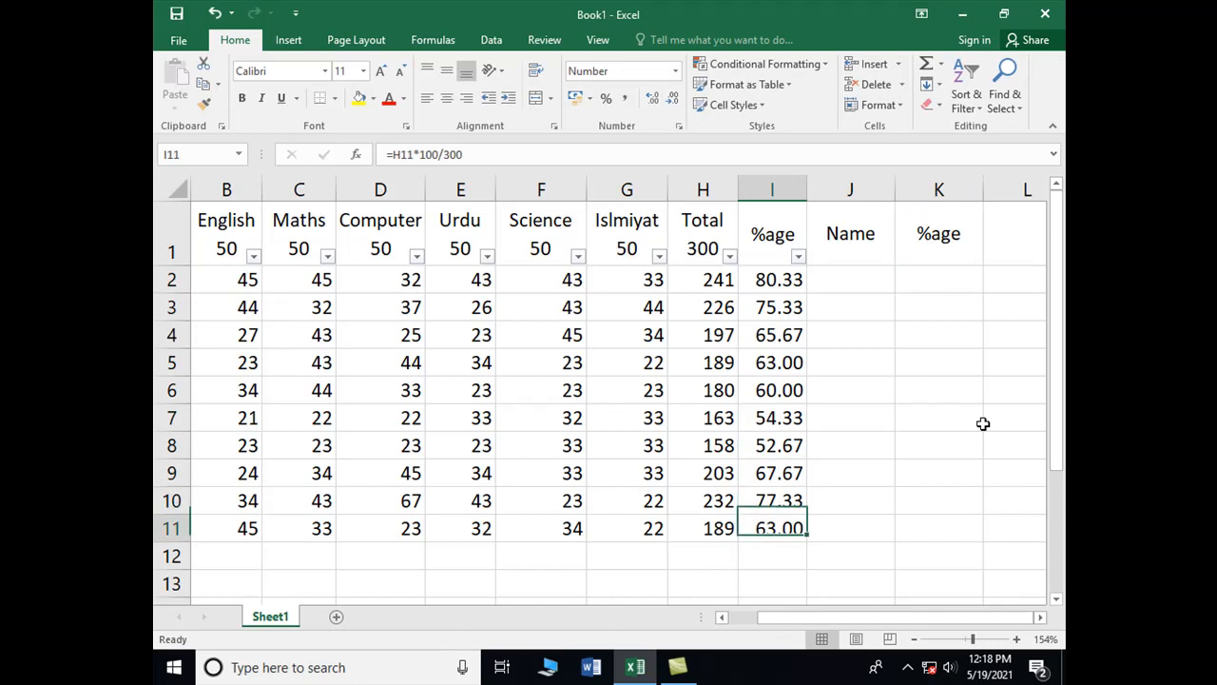
{"action": "key", "text": "Down"}
{"action": "key", "text": "Down"}
{"action": "key", "text": "Left"}
{"action": "key", "text": "Left"}
{"action": "key", "text": "Left"}
{"action": "key", "text": "Left"}
{"action": "key", "text": "Left"}
{"action": "key", "text": "Left"}
{"action": "key", "text": "Up"}
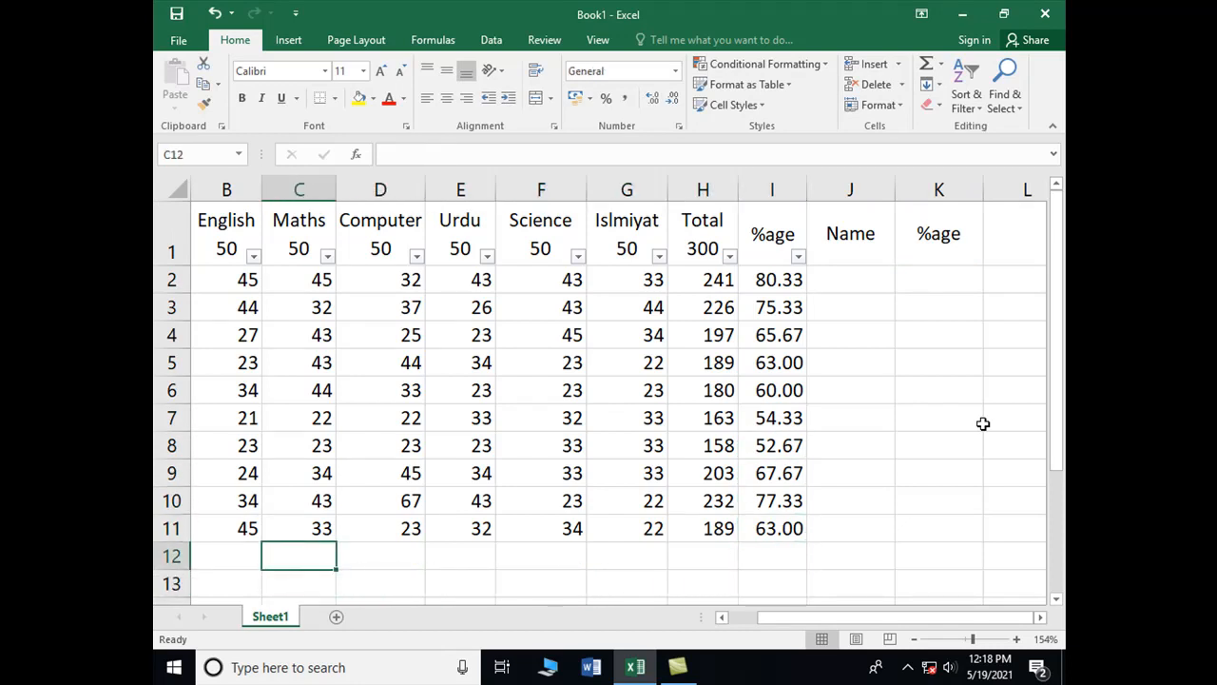
{"action": "key", "text": "Left"}
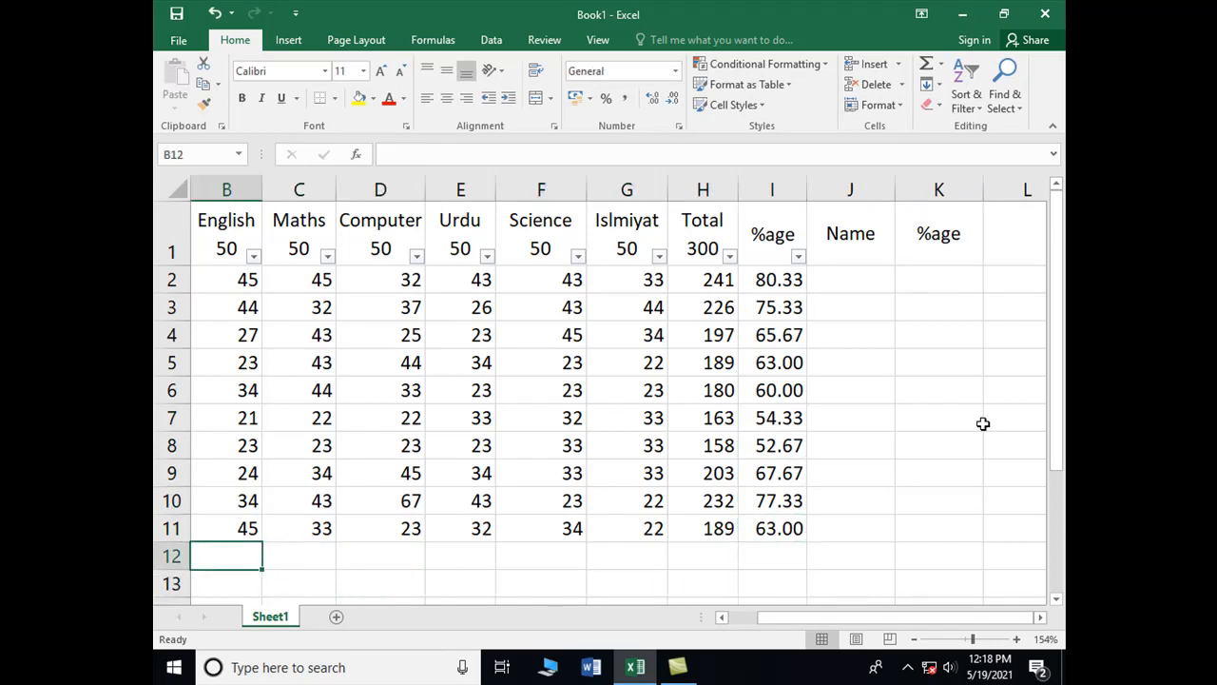
{"action": "type", "text": "Name"}
{"action": "key", "text": "Return"}
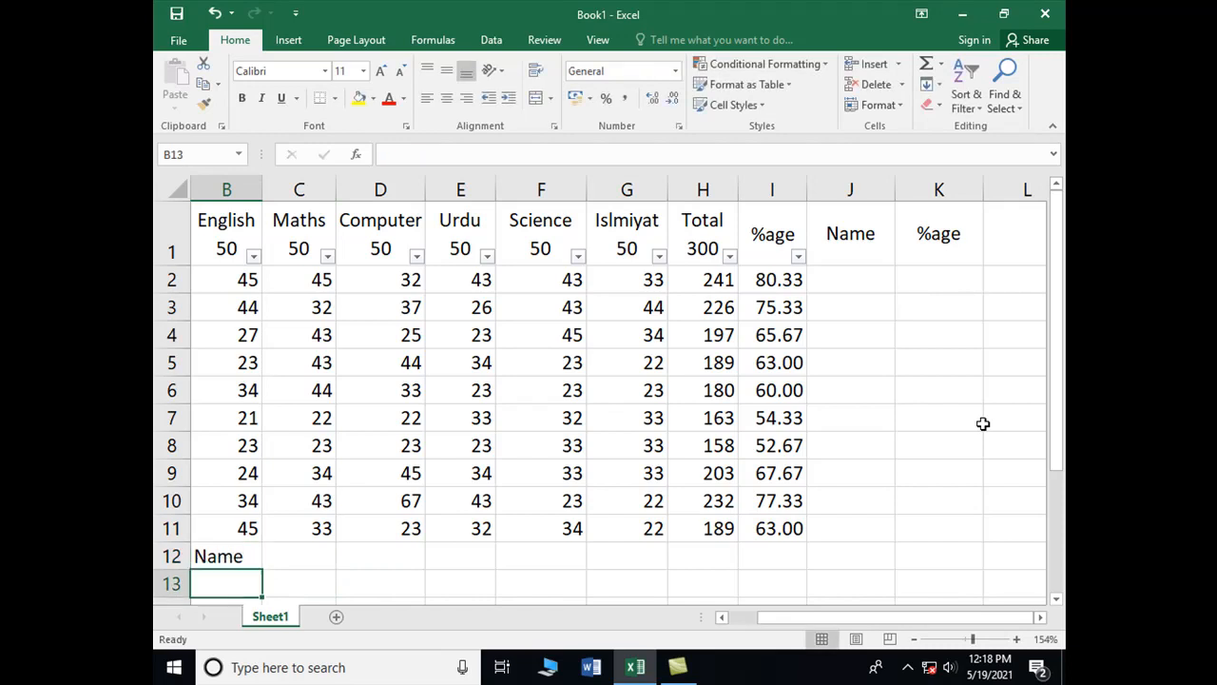
{"action": "type", "text": "T"}
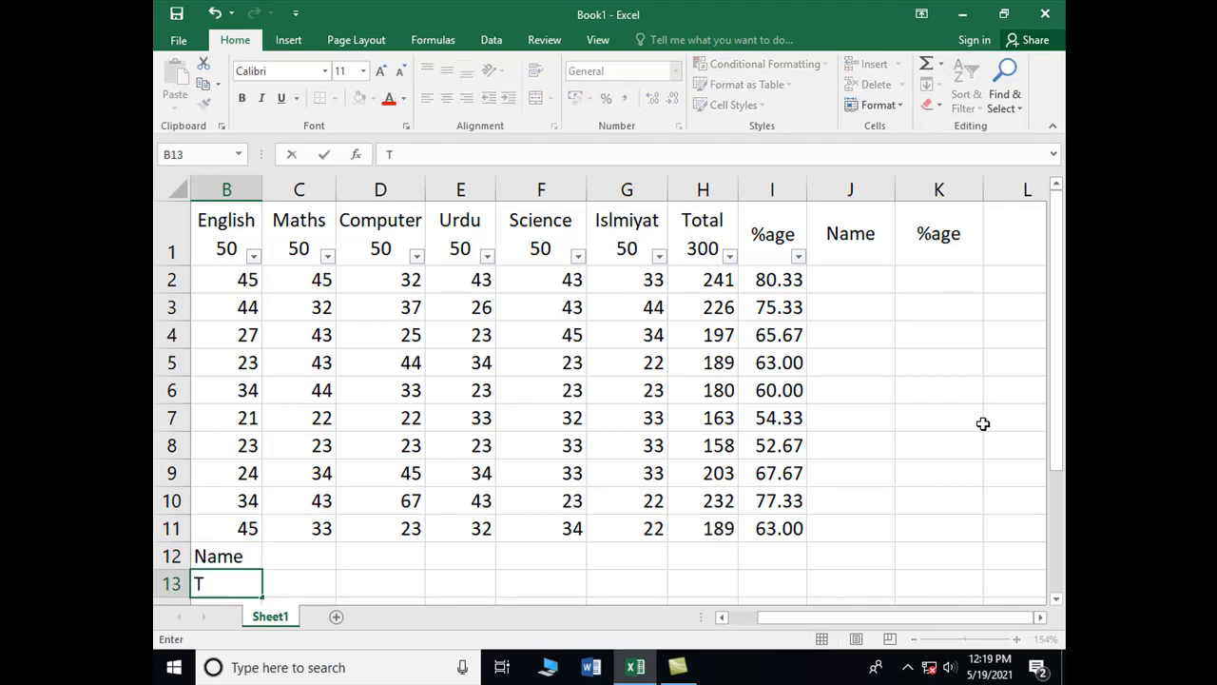
{"action": "type", "text": "*"}
{"action": "key", "text": "Return"}
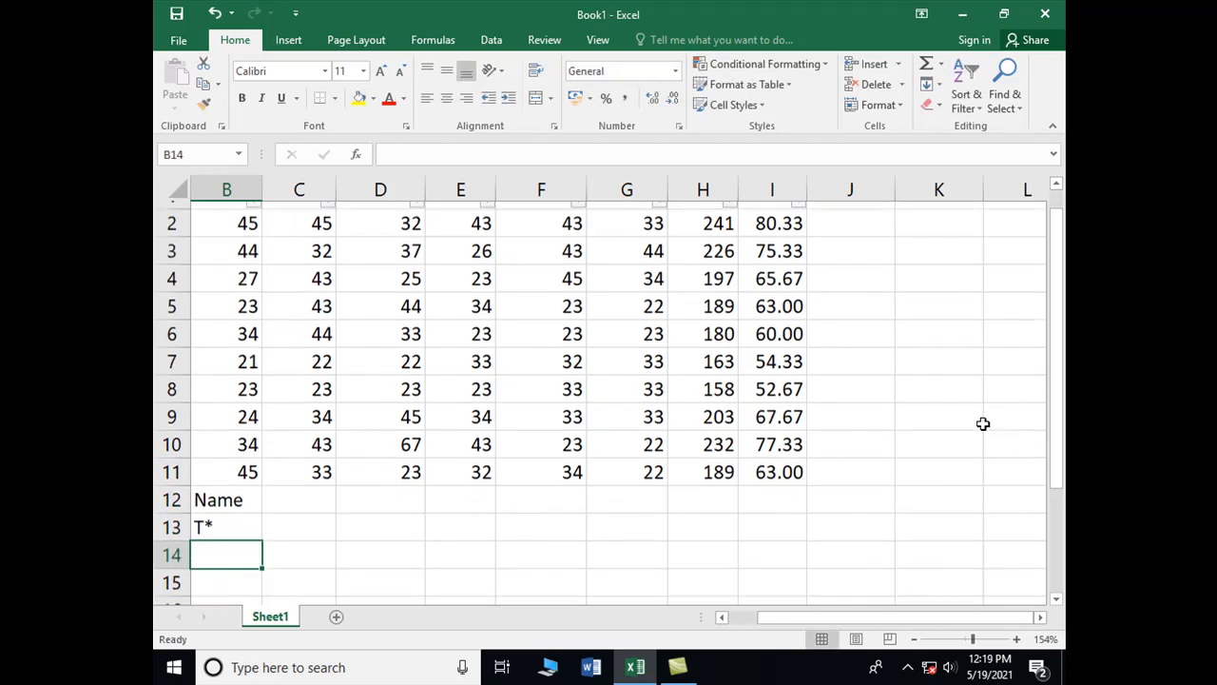
{"action": "key", "text": "Up"}
{"action": "key", "text": "Up"}
{"action": "key", "text": "Up"}
{"action": "key", "text": "Up"}
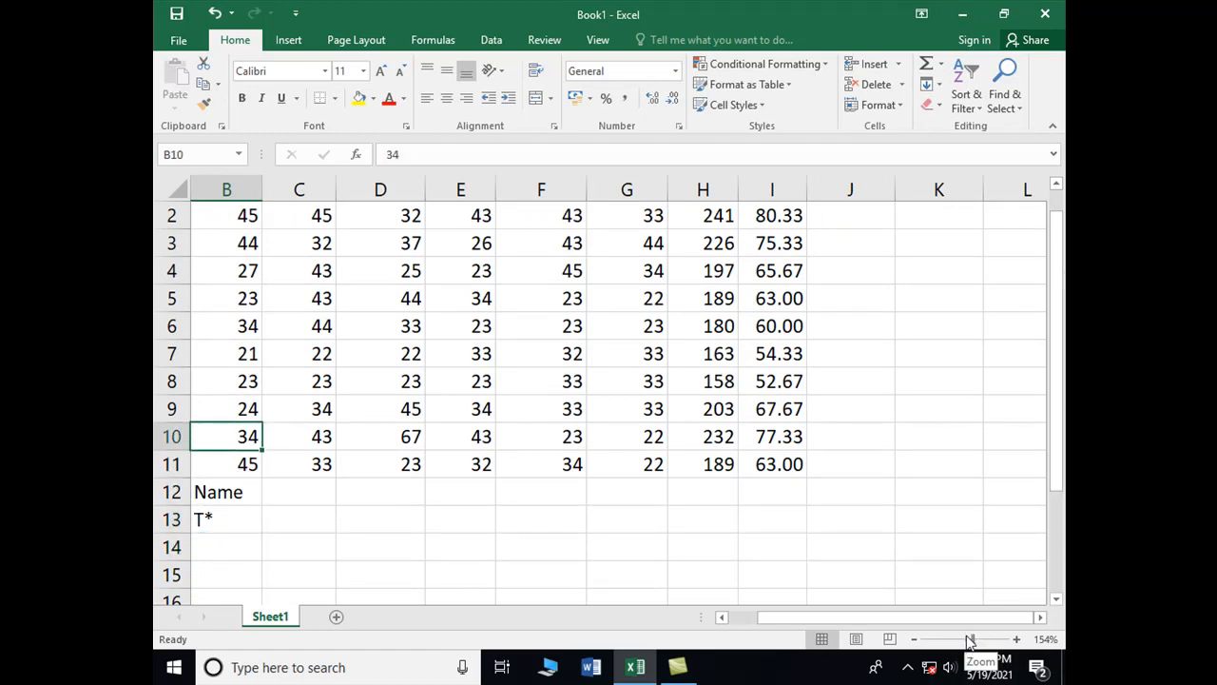
{"action": "left_click_drag", "start_coordinate": [972, 639], "coordinate": [968, 639]}
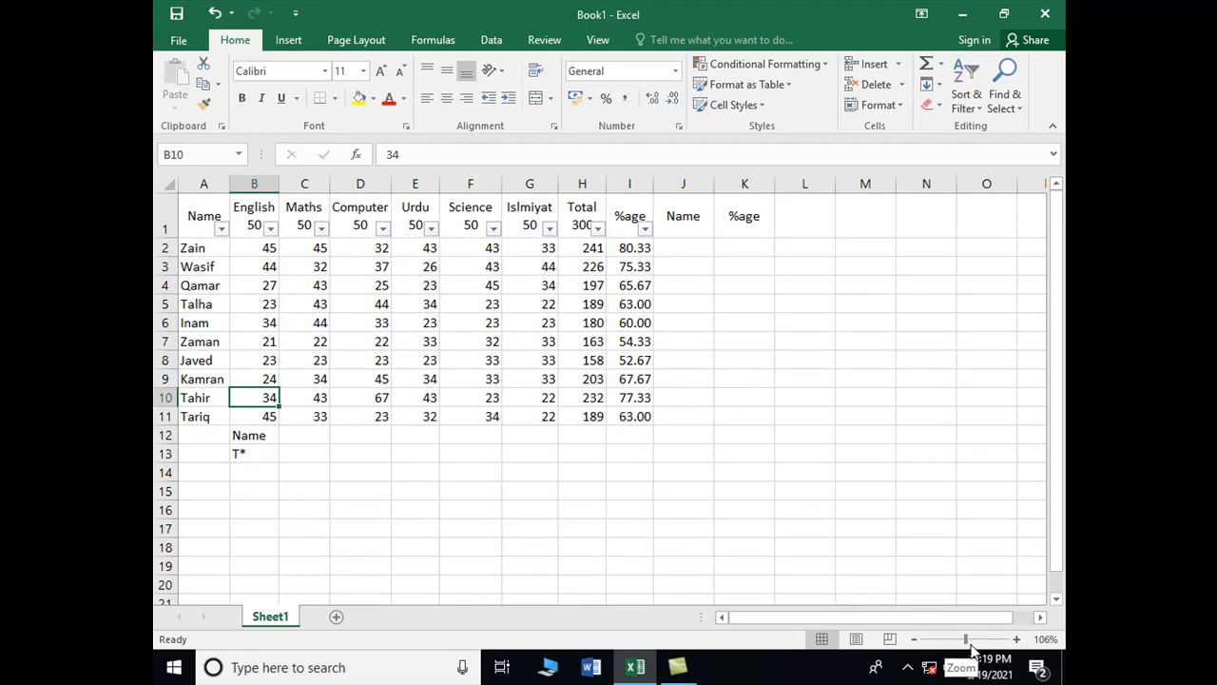
{"action": "left_click_drag", "start_coordinate": [970, 640], "coordinate": [973, 640]}
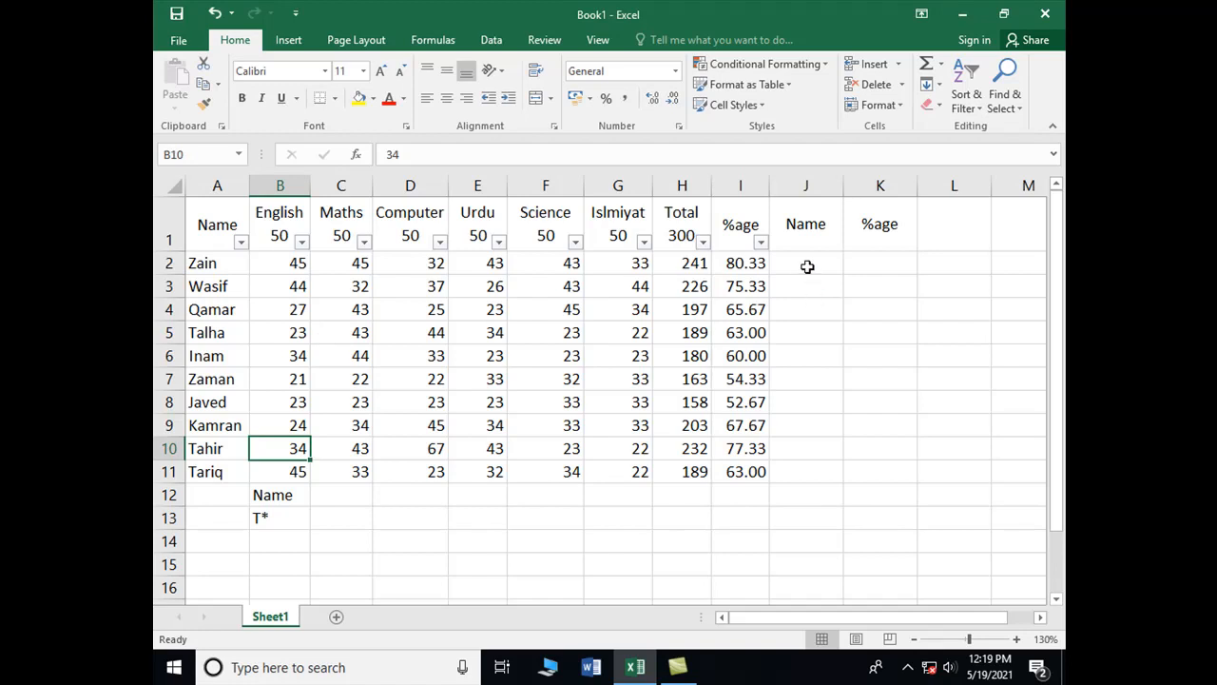
{"action": "left_click_drag", "start_coordinate": [261, 495], "coordinate": [259, 519]}
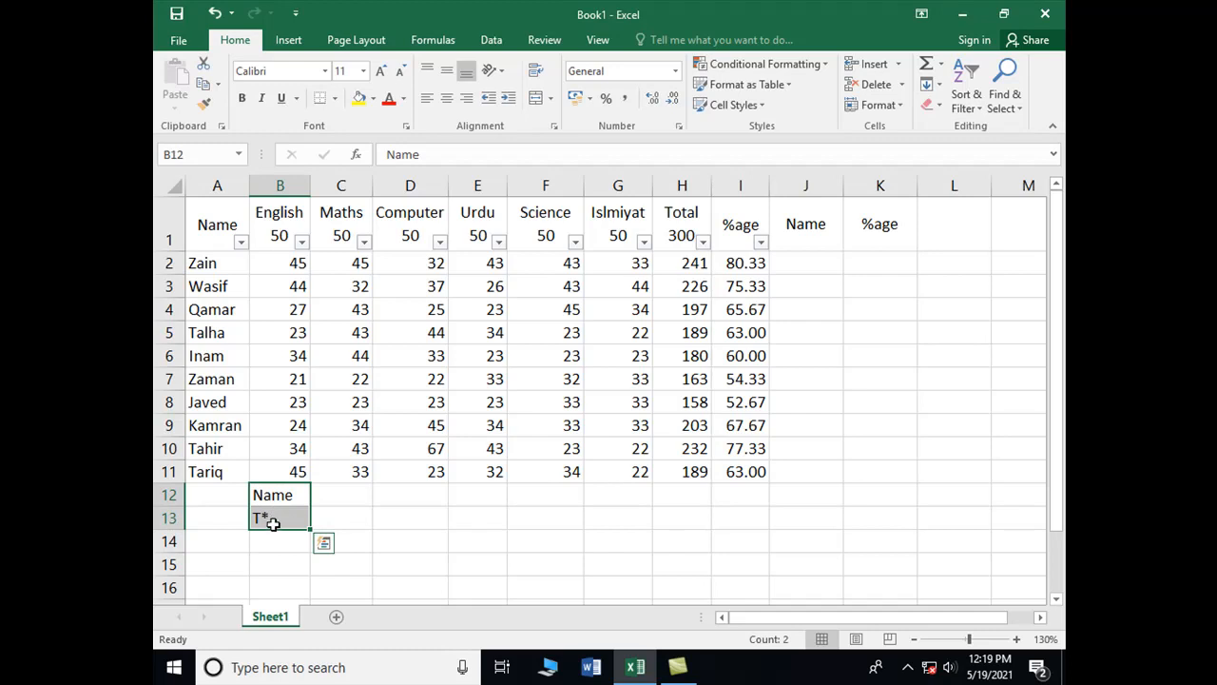
{"action": "left_click", "coordinate": [272, 528]}
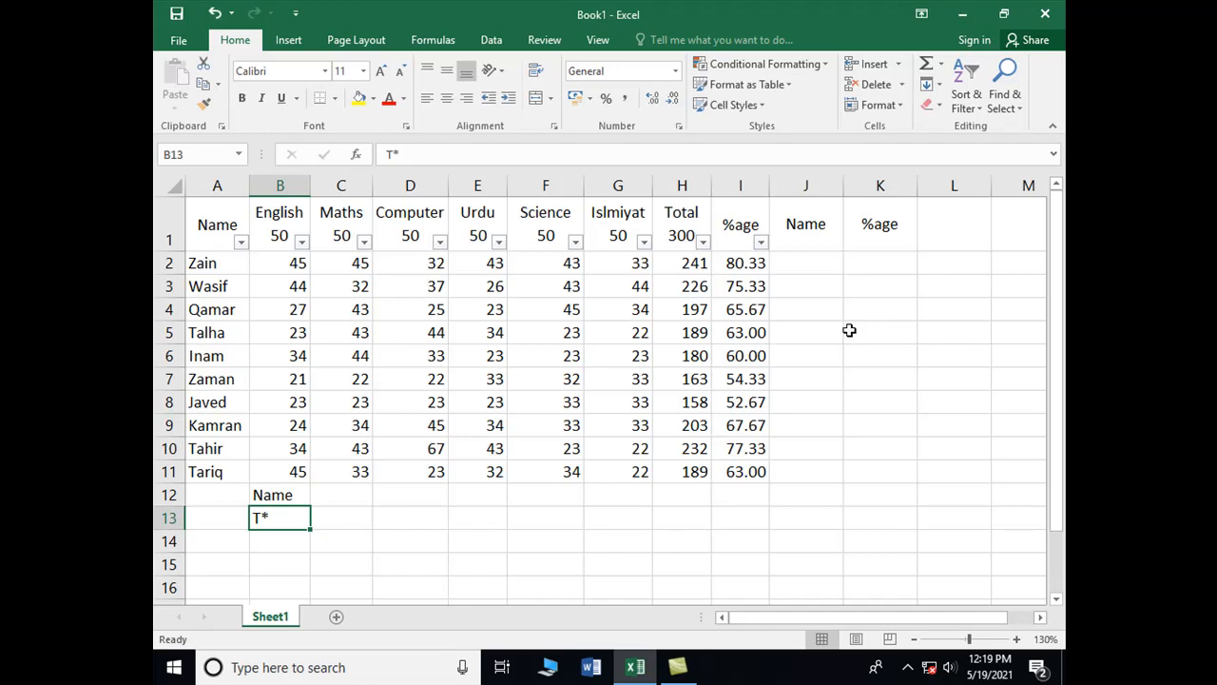
{"action": "key", "text": "Up"}
{"action": "key", "text": "Up"}
{"action": "key", "text": "Up"}
{"action": "key", "text": "Up"}
{"action": "key", "text": "Up"}
{"action": "key", "text": "Up"}
{"action": "key", "text": "Up"}
{"action": "key", "text": "Up"}
{"action": "key", "text": "Up"}
{"action": "key", "text": "Up"}
{"action": "key", "text": "Up"}
{"action": "key", "text": "Up"}
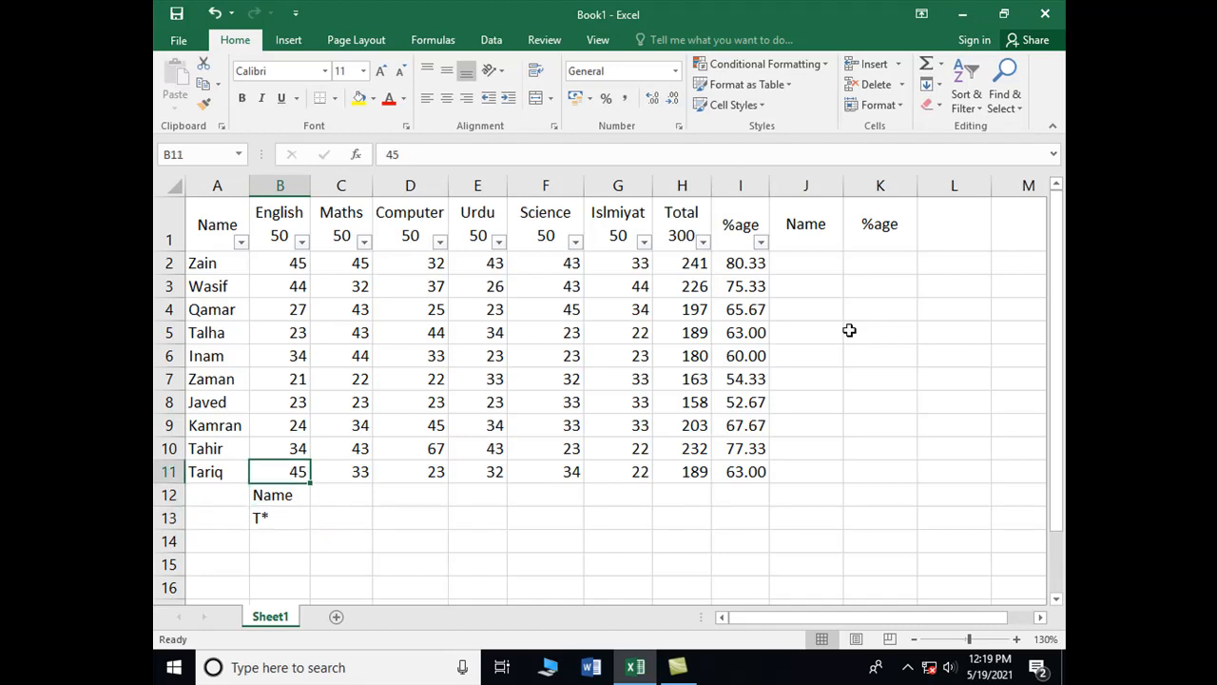
{"action": "key", "text": "Left"}
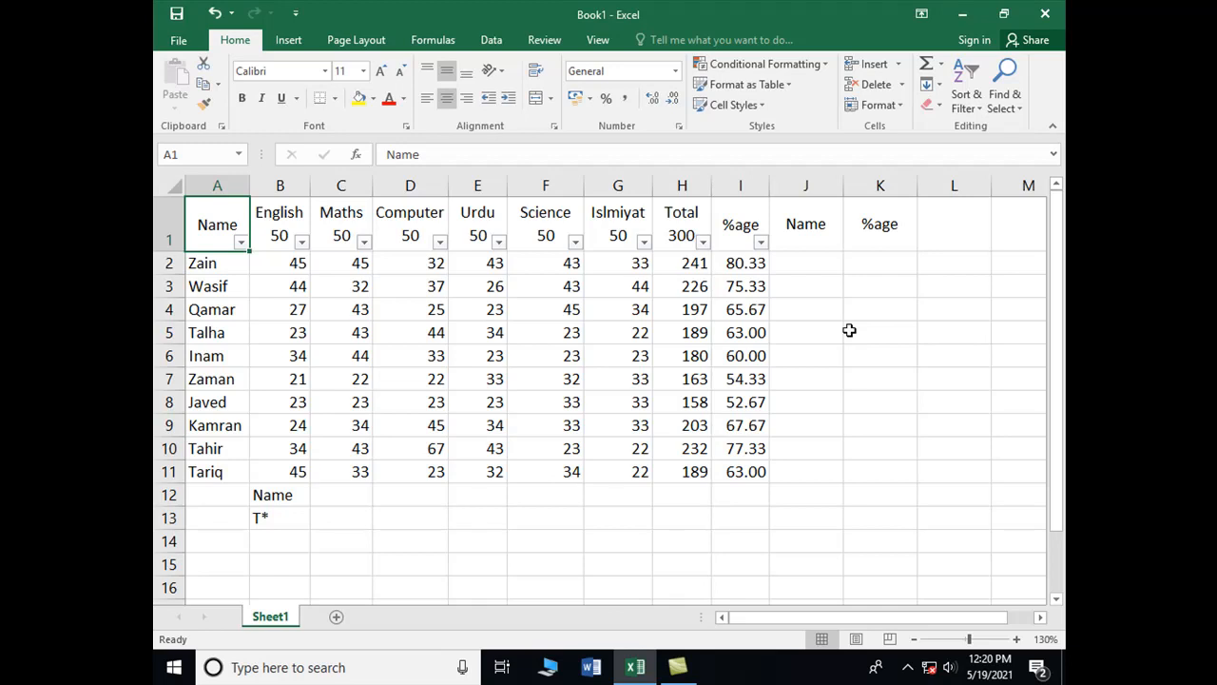
{"action": "left_click", "coordinate": [242, 242]}
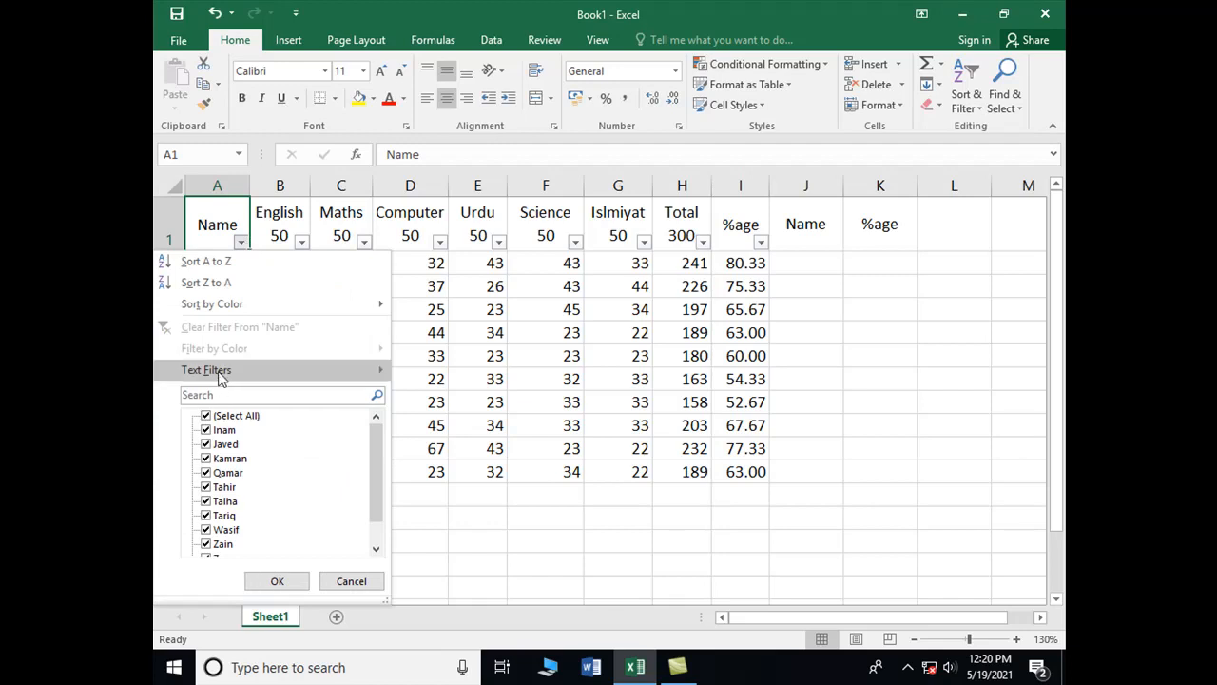
{"action": "mouse_move", "coordinate": [221, 376]}
{"action": "left_click", "coordinate": [453, 418]}
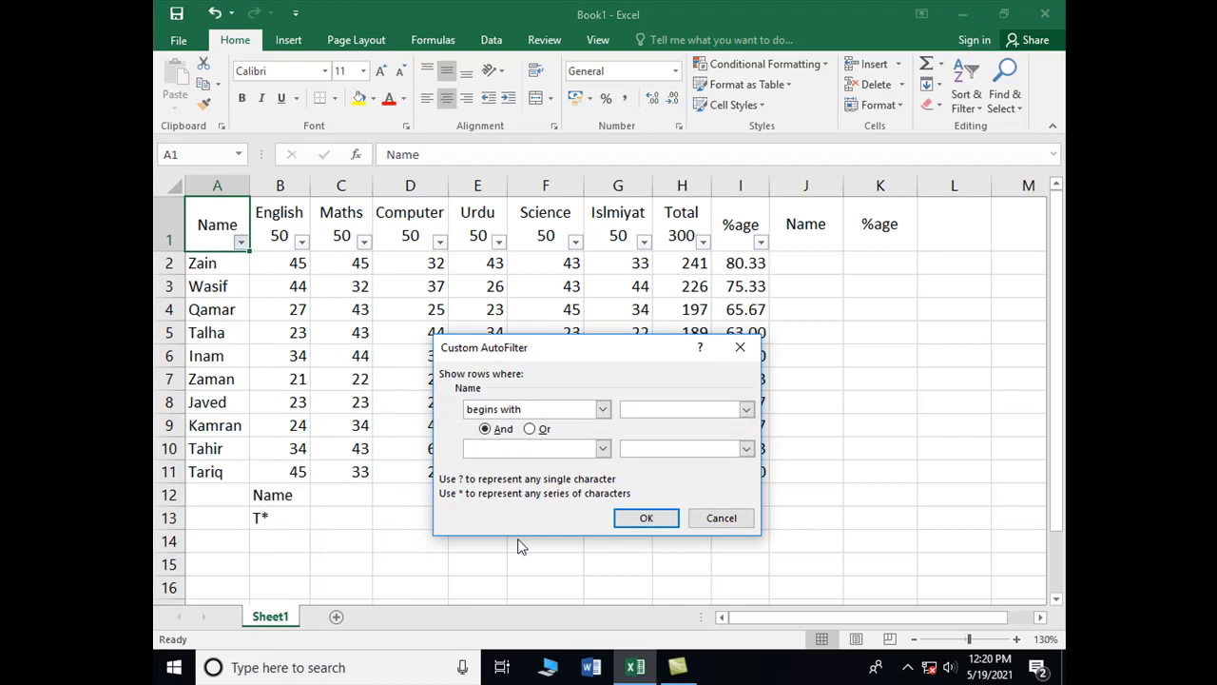
{"action": "left_click", "coordinate": [647, 518]}
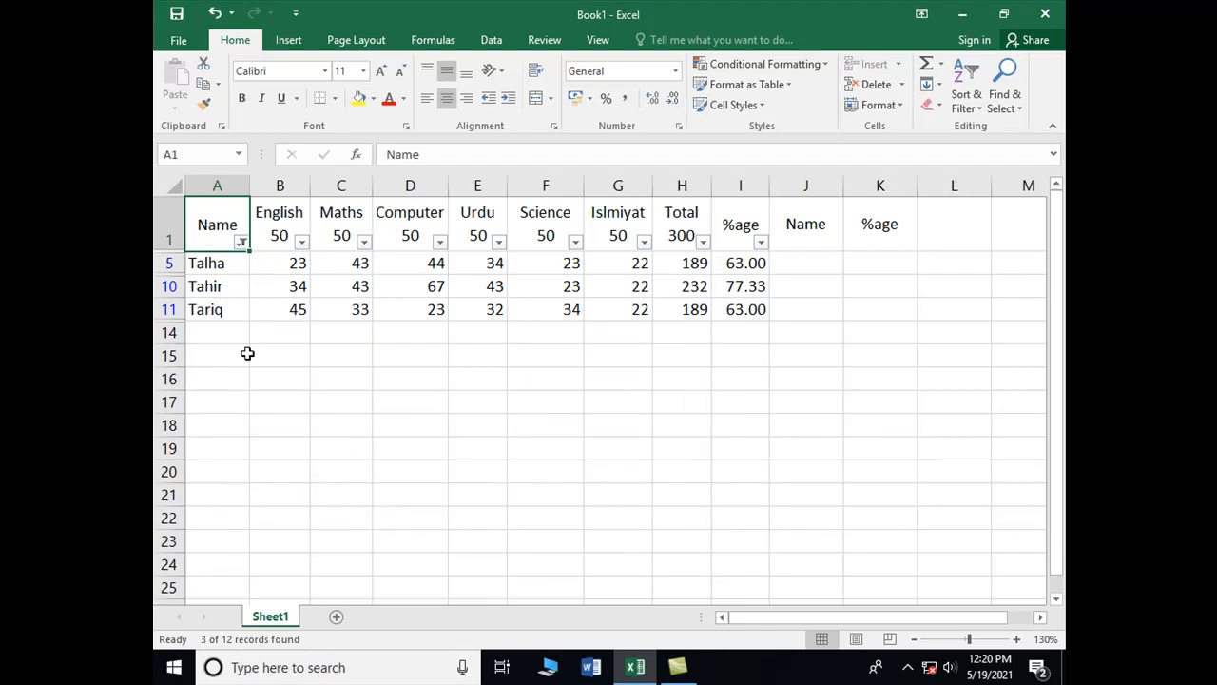
{"action": "left_click", "coordinate": [242, 241]}
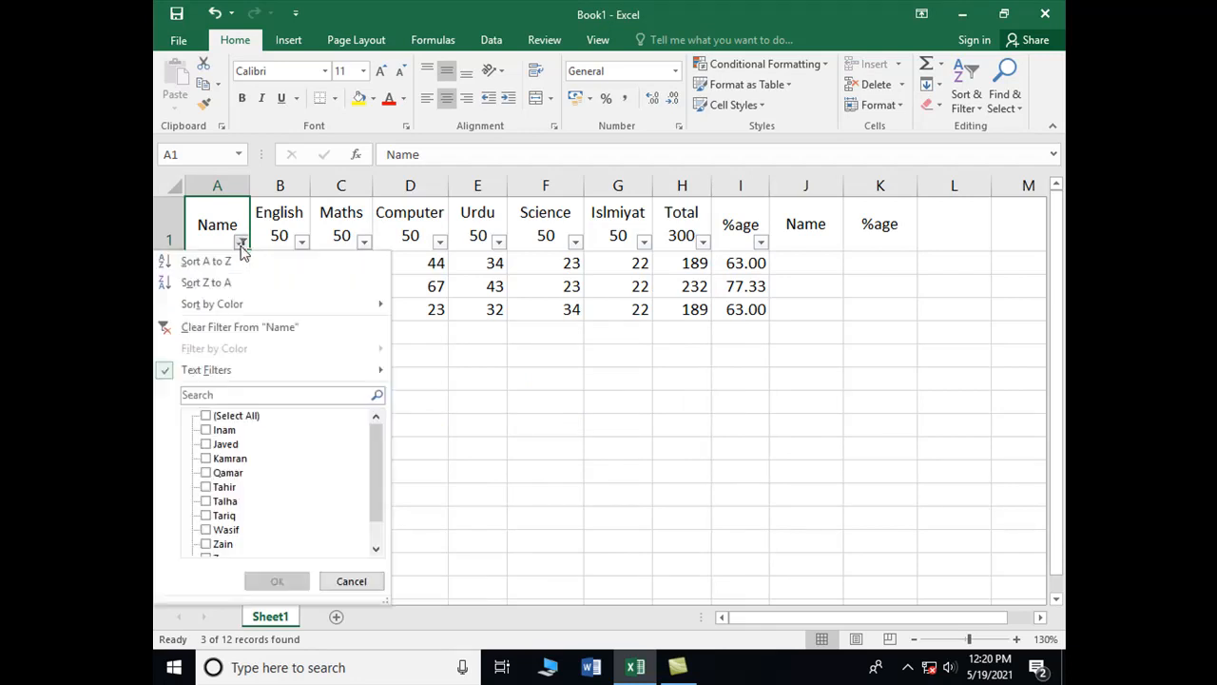
{"action": "left_click", "coordinate": [219, 430]}
{"action": "left_click", "coordinate": [206, 415]}
{"action": "left_click", "coordinate": [282, 581]}
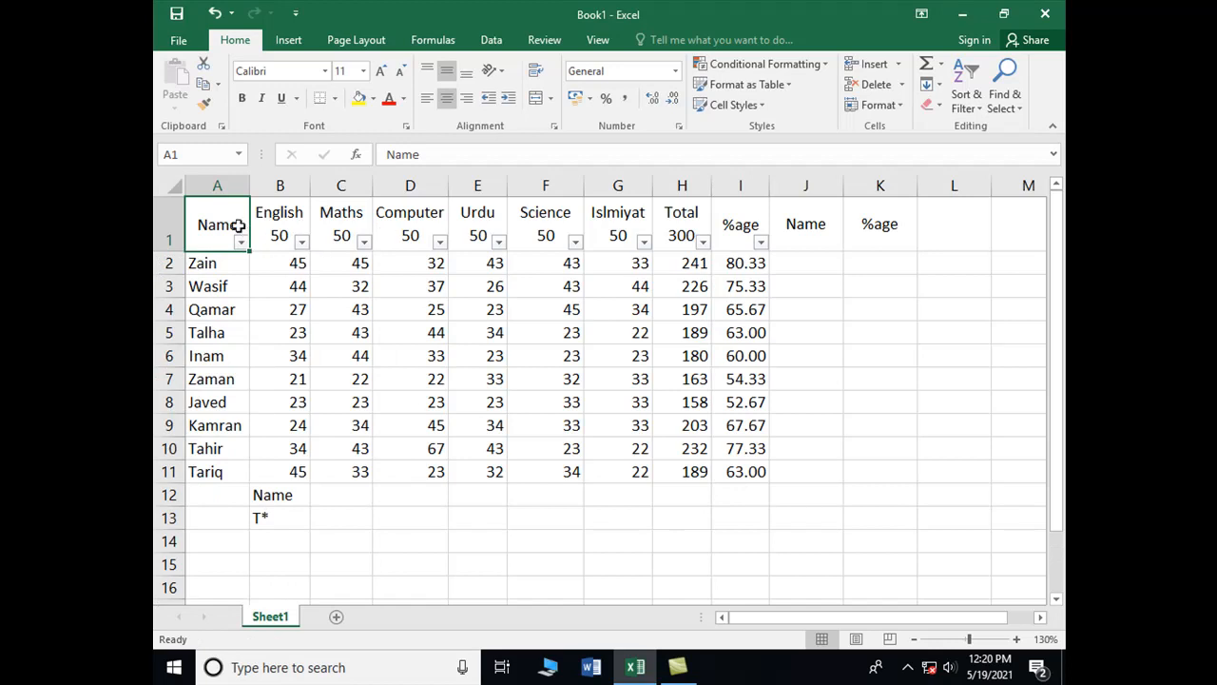
Open the Data tab's Advanced Filter, showing list range $A$1:$I$13, and move it aside
{"action": "left_click", "coordinate": [489, 40]}
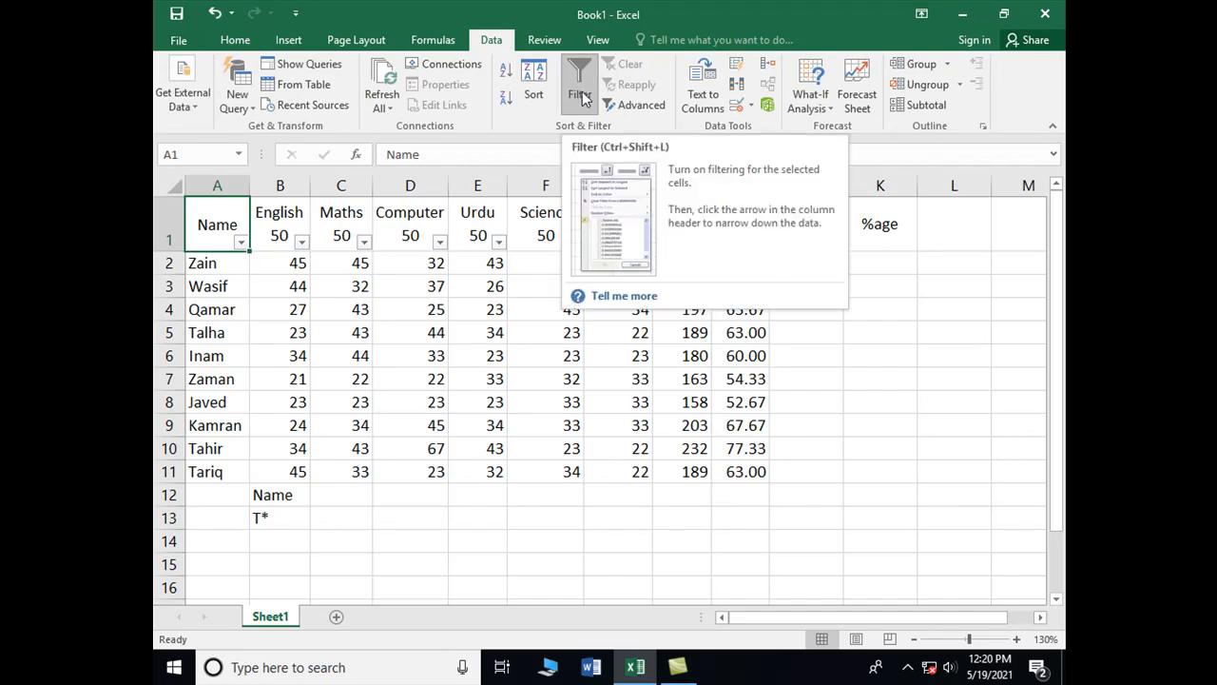
{"action": "left_click", "coordinate": [641, 106]}
{"action": "left_click_drag", "start_coordinate": [601, 355], "coordinate": [882, 288]}
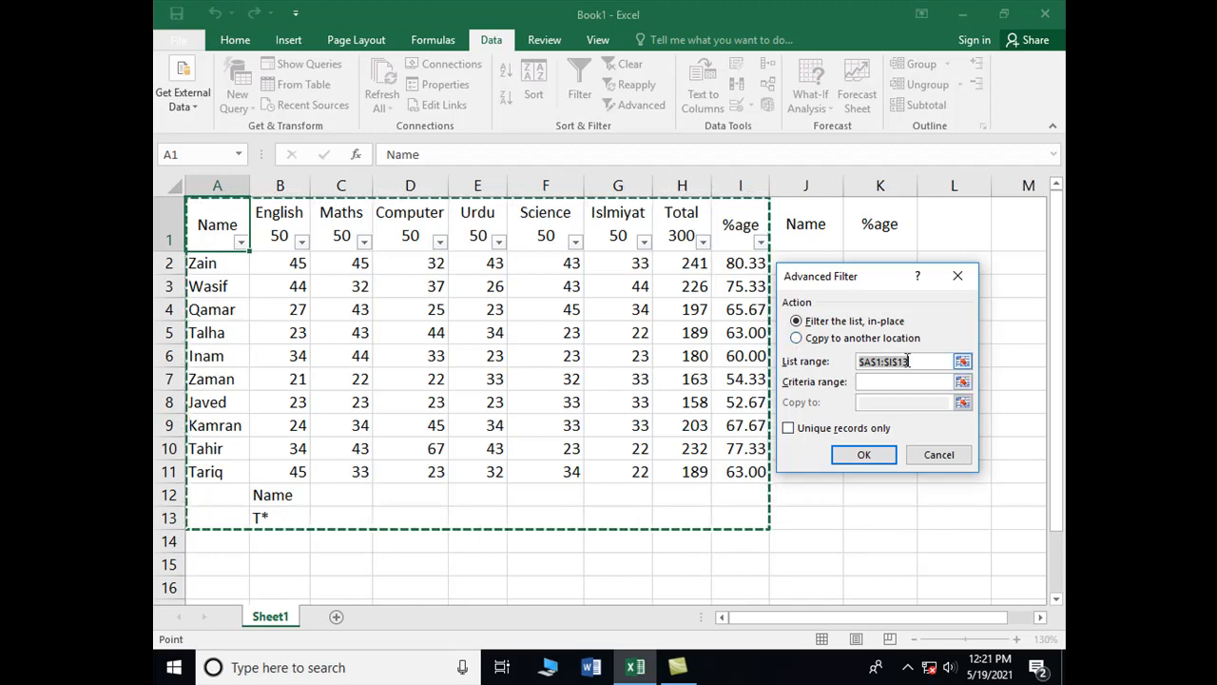
Set the Advanced Filter list range to A1:I11 and choose Copy to another location
{"action": "left_click", "coordinate": [917, 361]}
{"action": "left_click_drag", "start_coordinate": [188, 218], "coordinate": [742, 475]}
{"action": "left_click", "coordinate": [816, 344]}
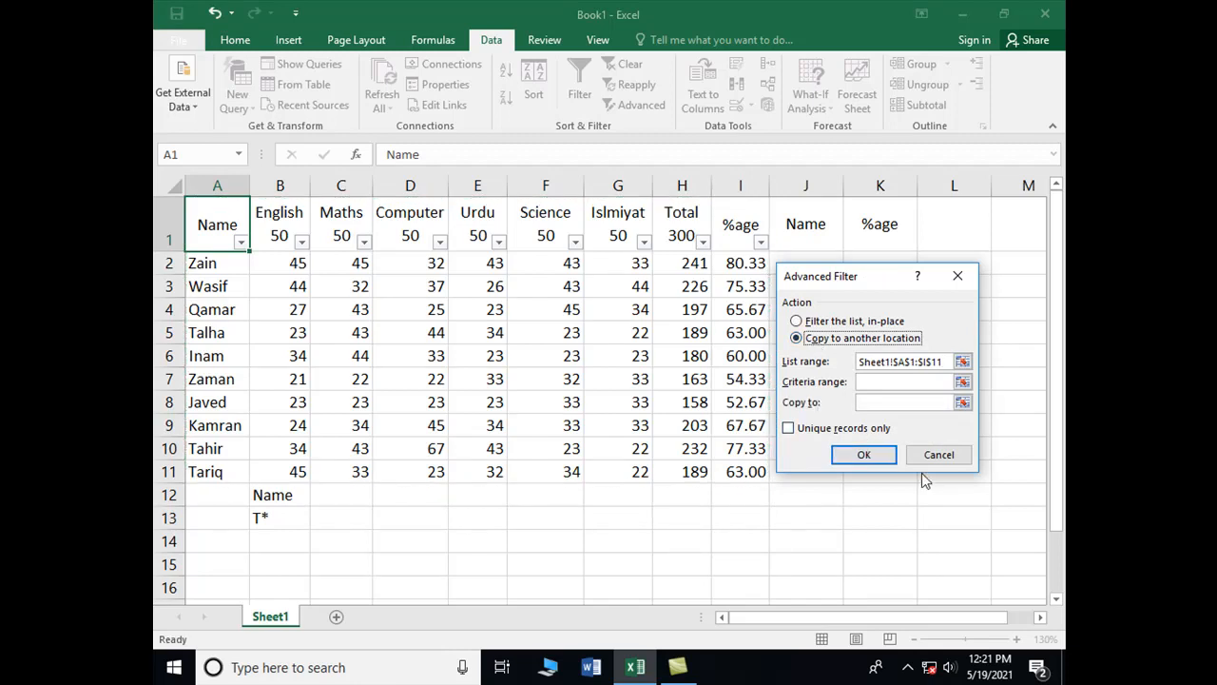
Set the criteria range to B12:B13 and the copy destination to J1:K8
{"action": "left_click", "coordinate": [872, 381]}
{"action": "left_click_drag", "start_coordinate": [815, 238], "coordinate": [901, 410]}
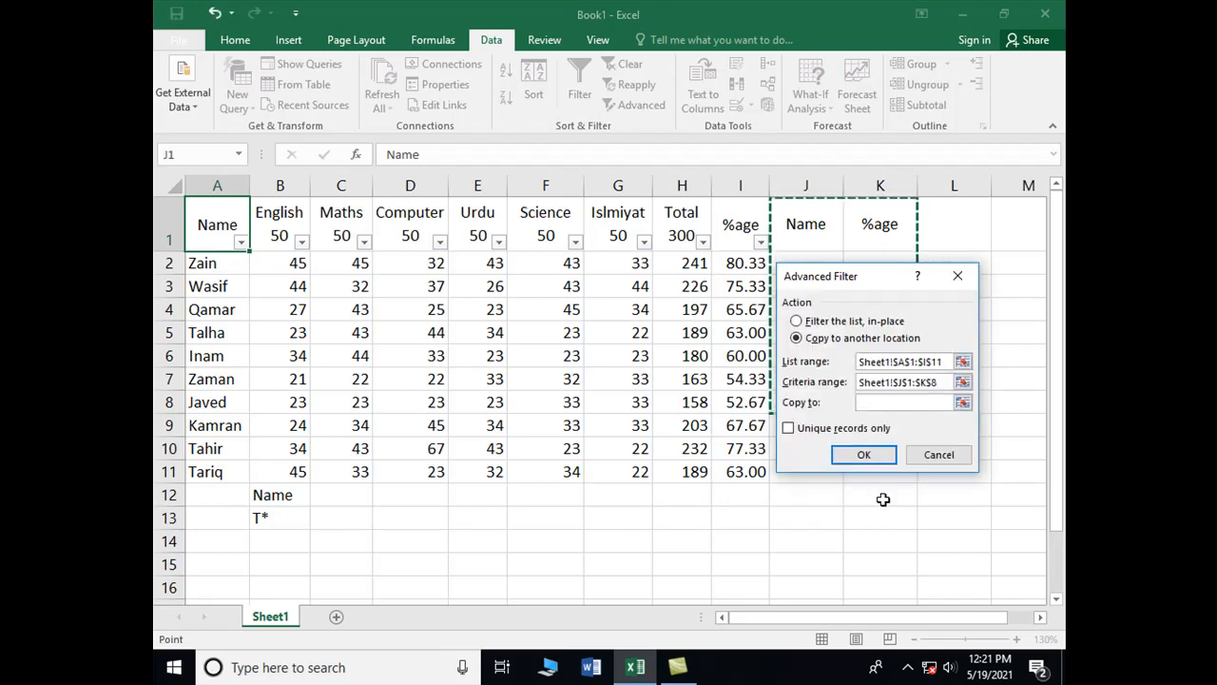
{"action": "key", "text": "BackSpace"}
{"action": "key", "text": "BackSpace"}
{"action": "key", "text": "BackSpace"}
{"action": "key", "text": "BackSpace"}
{"action": "key", "text": "BackSpace"}
{"action": "key", "text": "BackSpace"}
{"action": "key", "text": "BackSpace"}
{"action": "key", "text": "BackSpace"}
{"action": "key", "text": "BackSpace"}
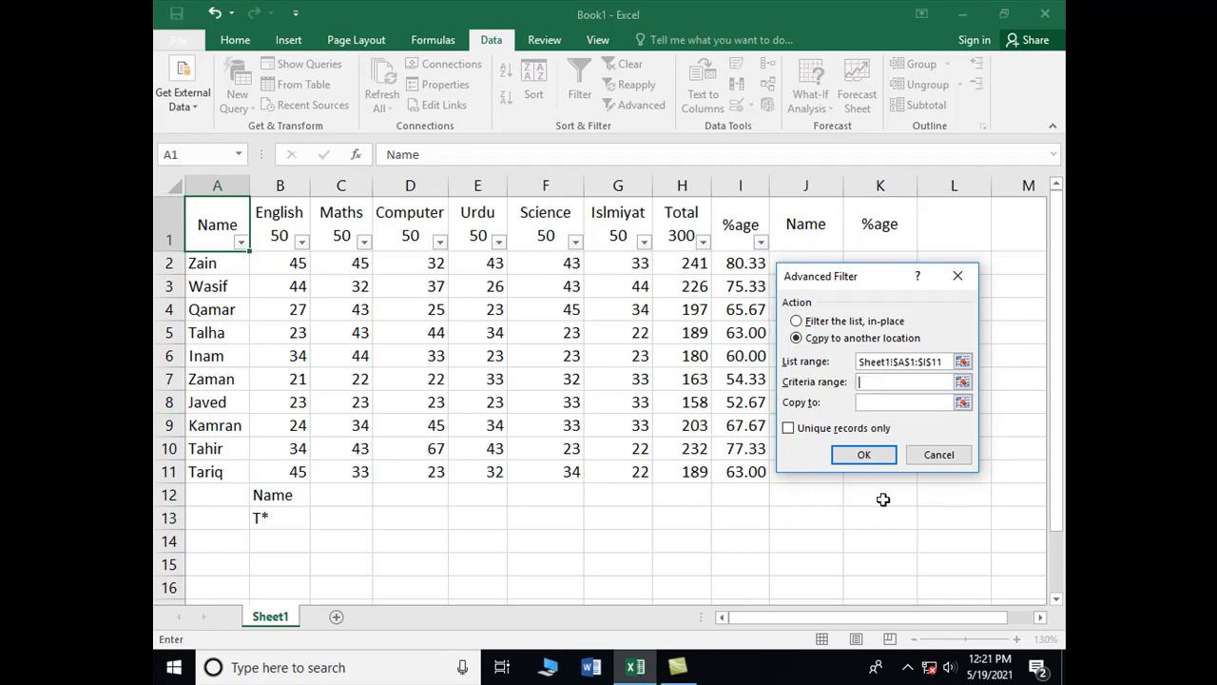
{"action": "left_click_drag", "start_coordinate": [273, 493], "coordinate": [274, 518]}
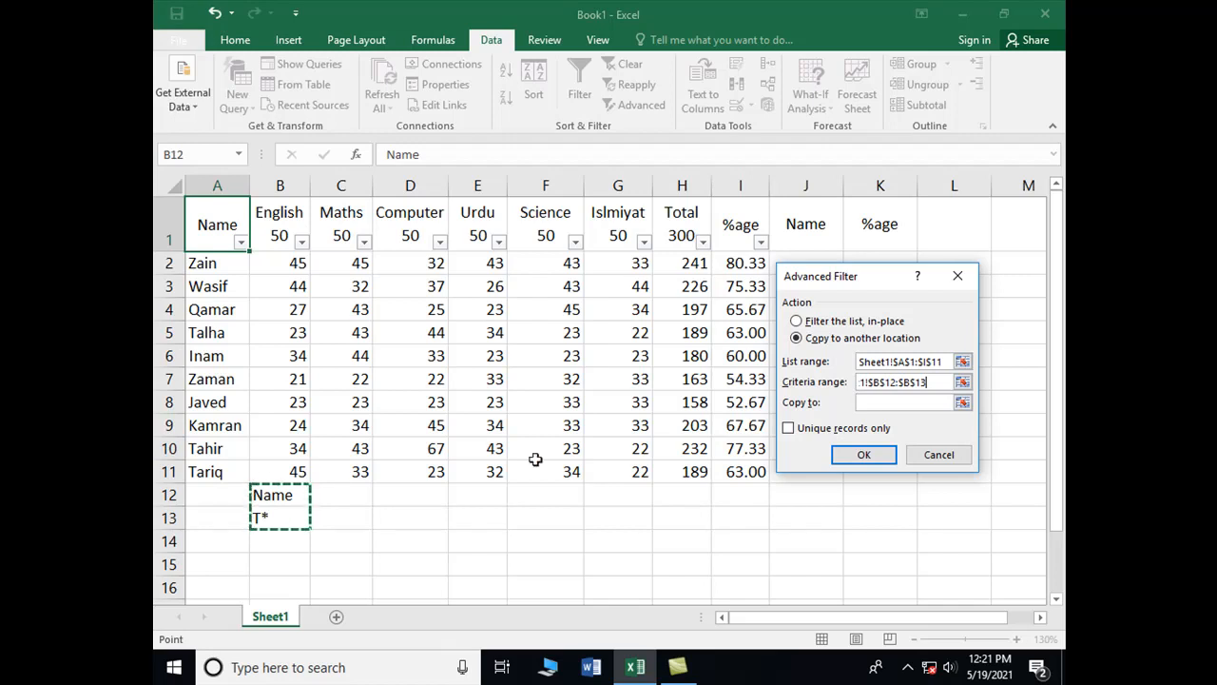
{"action": "key", "text": "Tab"}
{"action": "left_click_drag", "start_coordinate": [806, 230], "coordinate": [901, 399]}
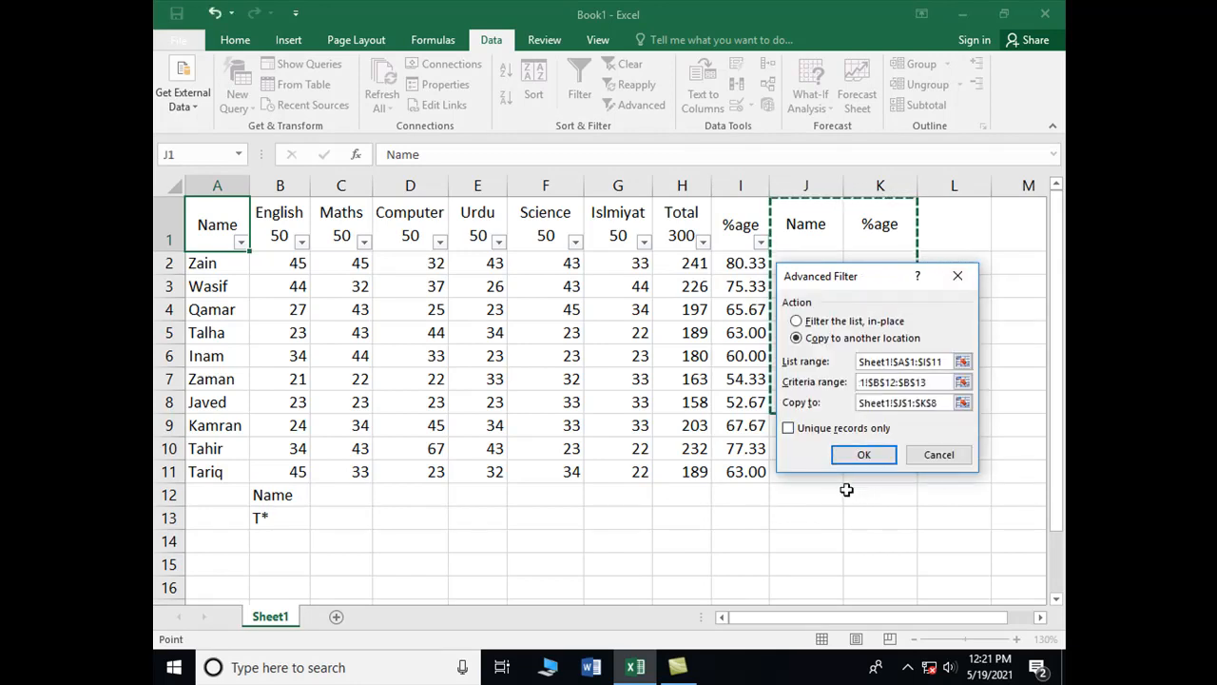